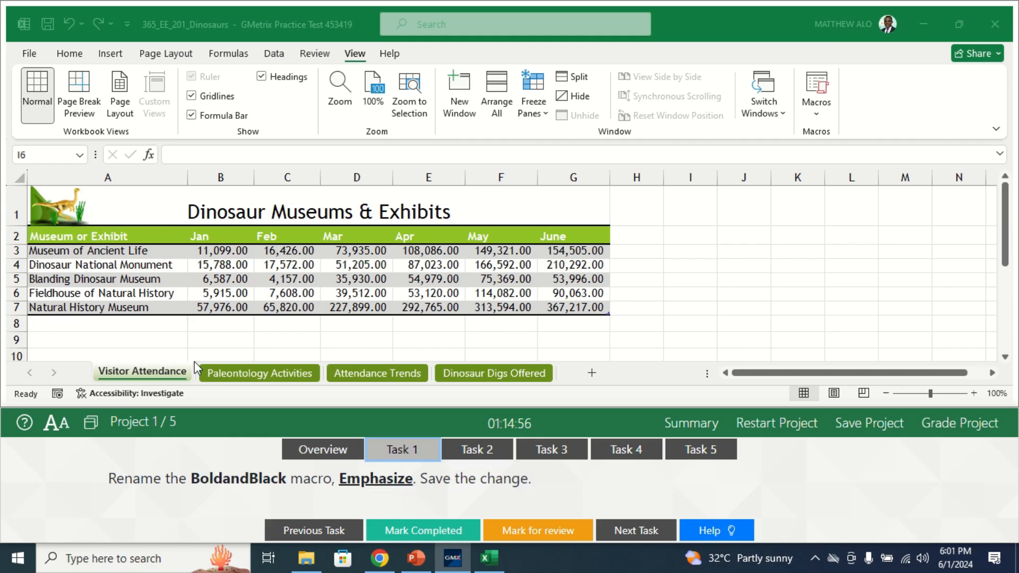
- Open the code of the BoldandBlack macro for editing
{"action": "left_click", "coordinate": [359, 62]}
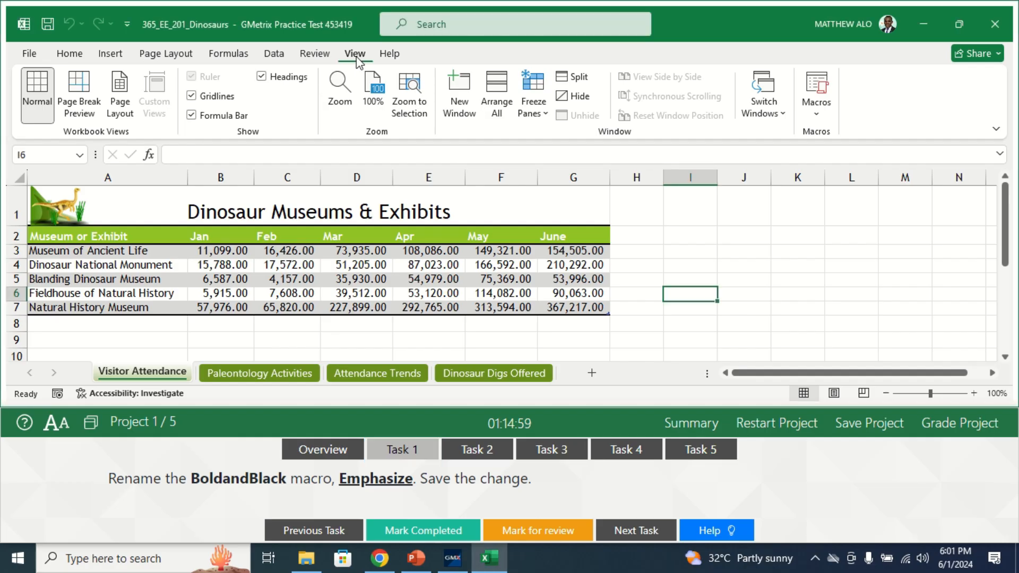
{"action": "left_click", "coordinate": [817, 120]}
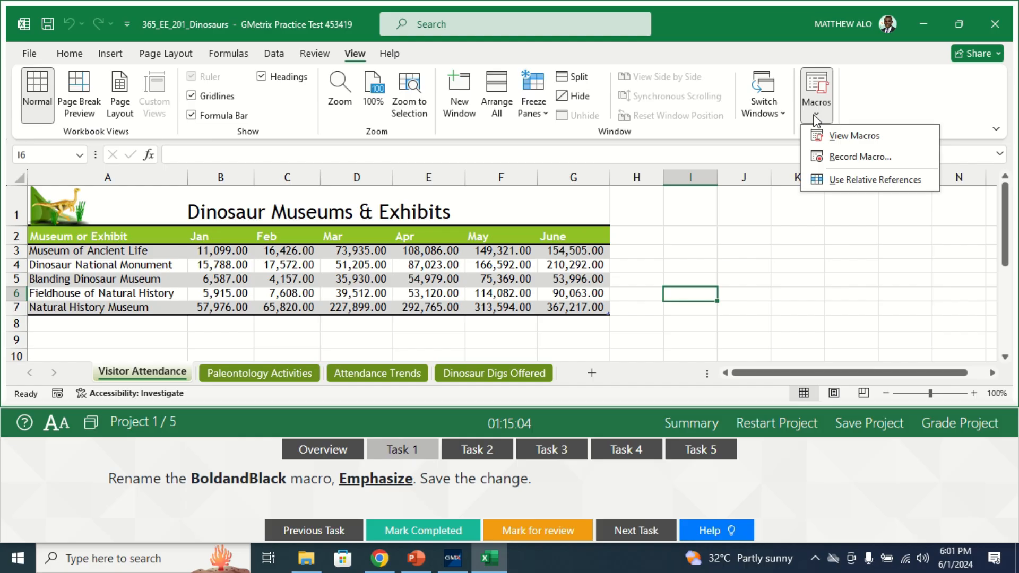
{"action": "left_click", "coordinate": [838, 139]}
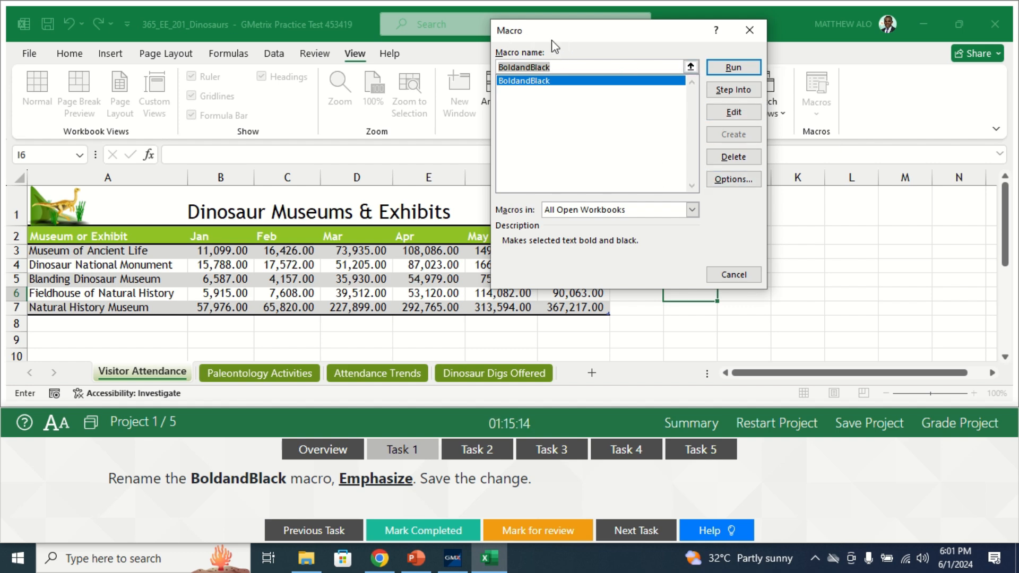
{"action": "left_click", "coordinate": [736, 113]}
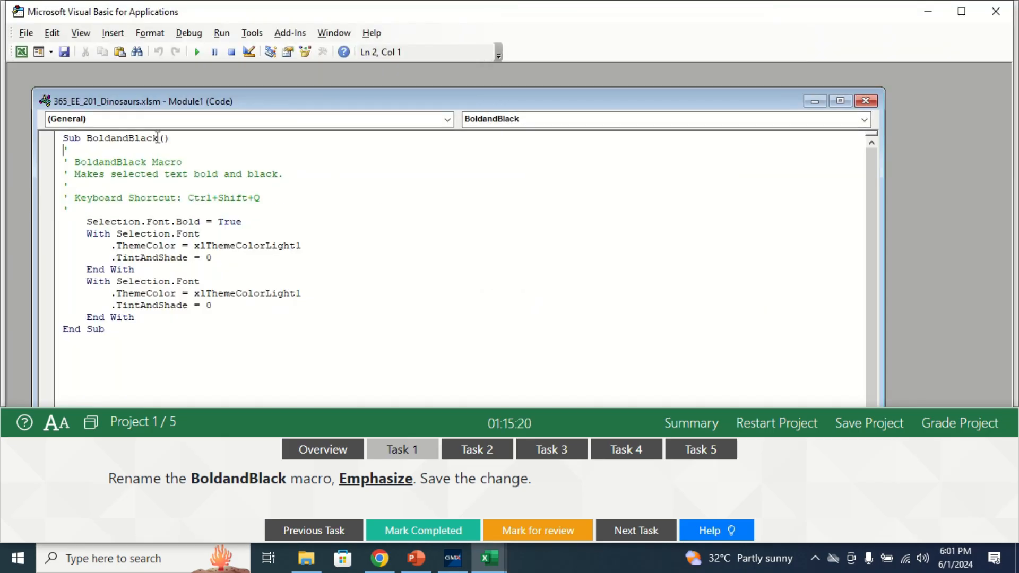
- Rename the BoldandBlack macro to Emphasize in its Sub line
{"action": "left_click", "coordinate": [157, 138]}
{"action": "key", "text": "BackSpace"}
{"action": "key", "text": "BackSpace"}
{"action": "key", "text": "BackSpace"}
{"action": "key", "text": "BackSpace"}
{"action": "key", "text": "BackSpace"}
{"action": "key", "text": "BackSpace"}
{"action": "key", "text": "BackSpace"}
{"action": "key", "text": "BackSpace"}
{"action": "key", "text": "BackSpace"}
{"action": "key", "text": "BackSpace"}
{"action": "key", "text": "BackSpace"}
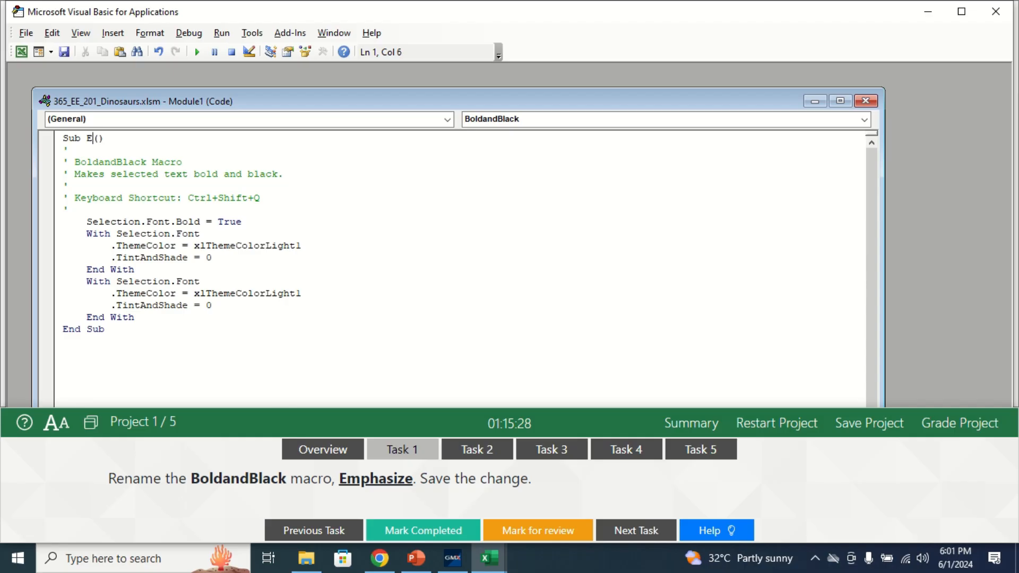
{"action": "type", "text": "Emphasize"}
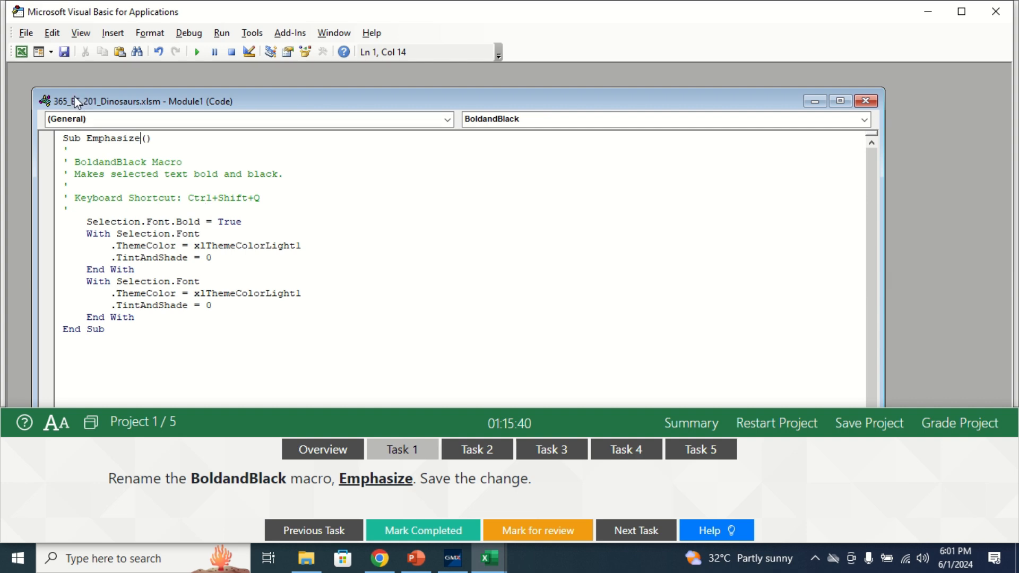
- Save 365_EE_201_Dinosaurs.xlsm with the renamed macro and close the code editor to return to the workbook
{"action": "left_click", "coordinate": [26, 33]}
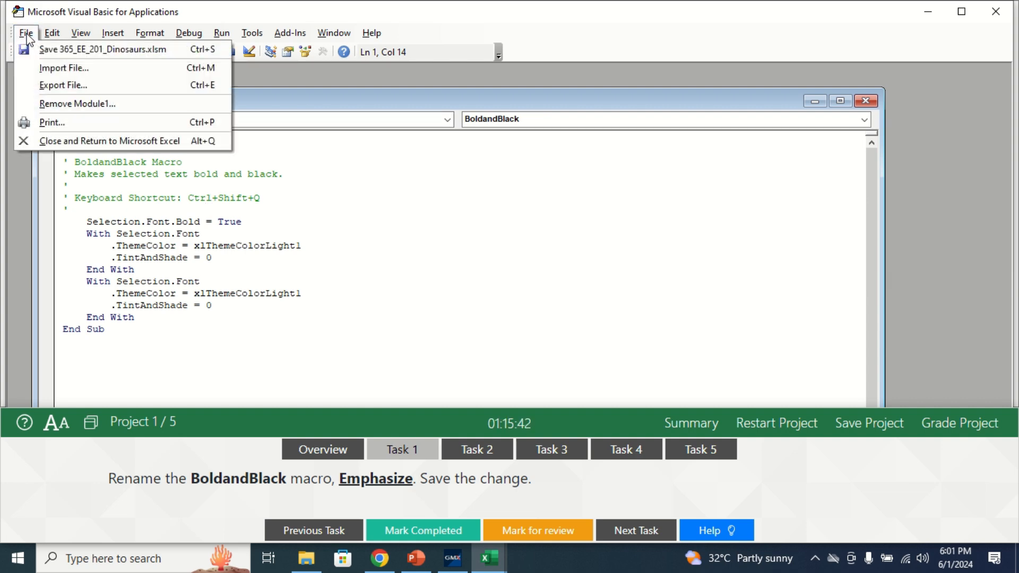
{"action": "left_click", "coordinate": [68, 50]}
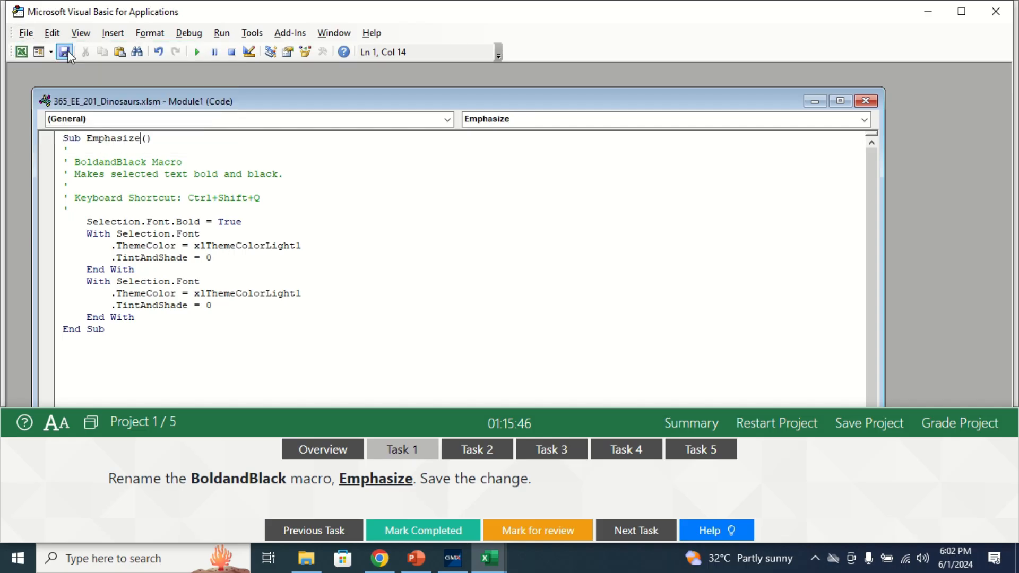
{"action": "left_click", "coordinate": [26, 33]}
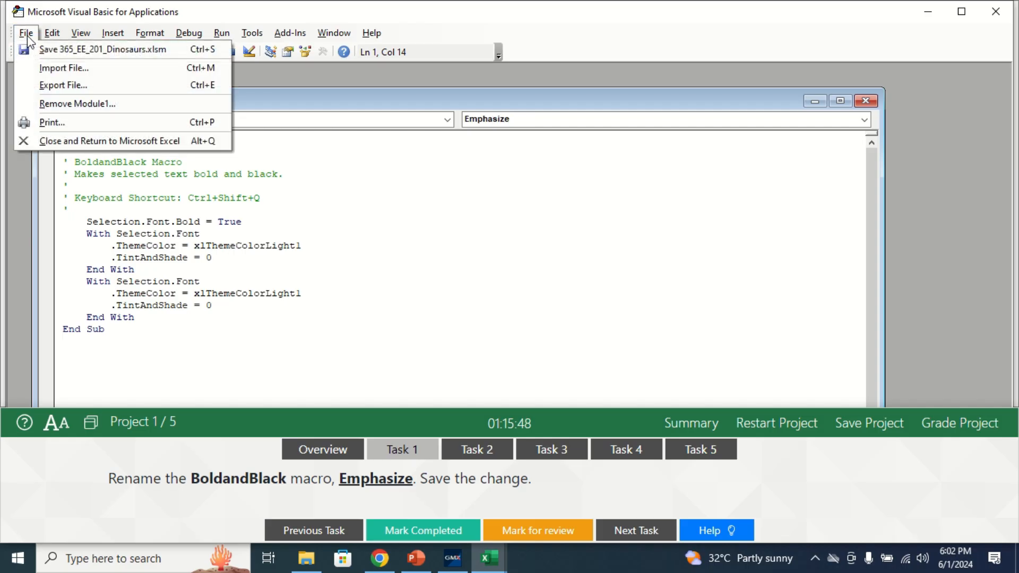
{"action": "left_click", "coordinate": [70, 142]}
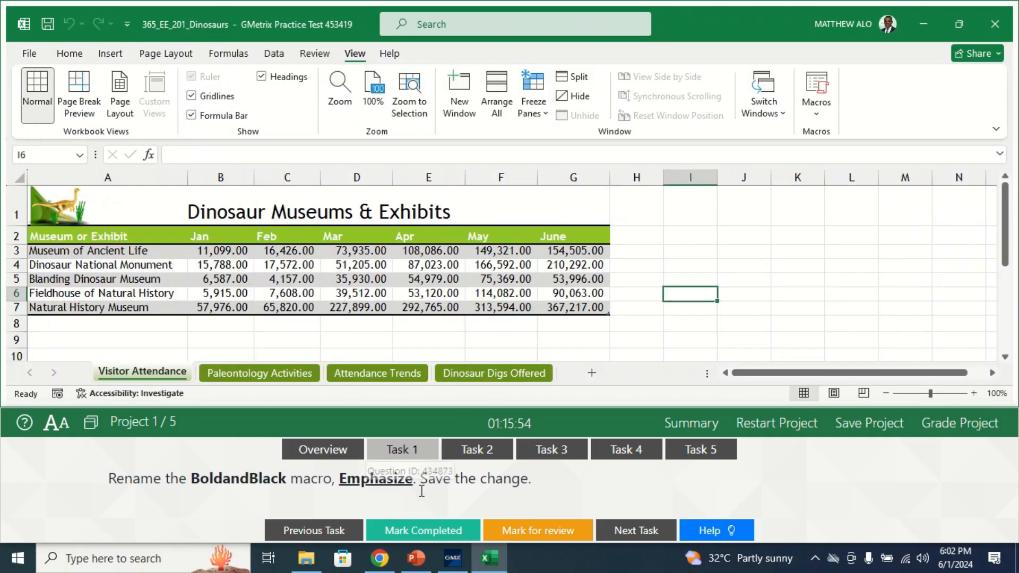
- Mark Task 1 as completed and bring up the Task 2 instructions
{"action": "left_click", "coordinate": [406, 530]}
{"action": "left_click", "coordinate": [494, 457]}
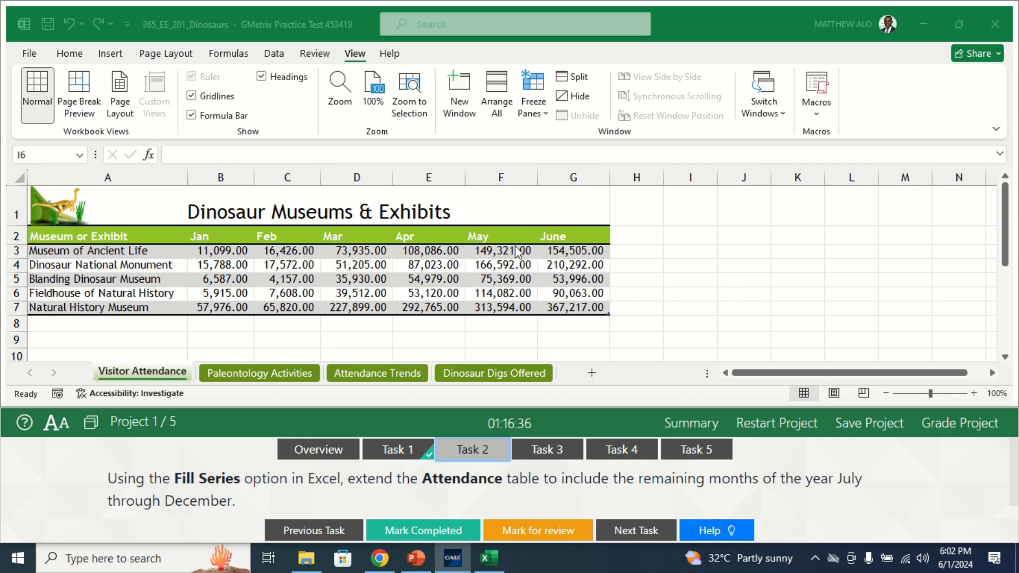
- Fill the month series from June in G2 through December in M2 to extend the Attendance table, and mark Task 2 completed
{"action": "left_click", "coordinate": [567, 235]}
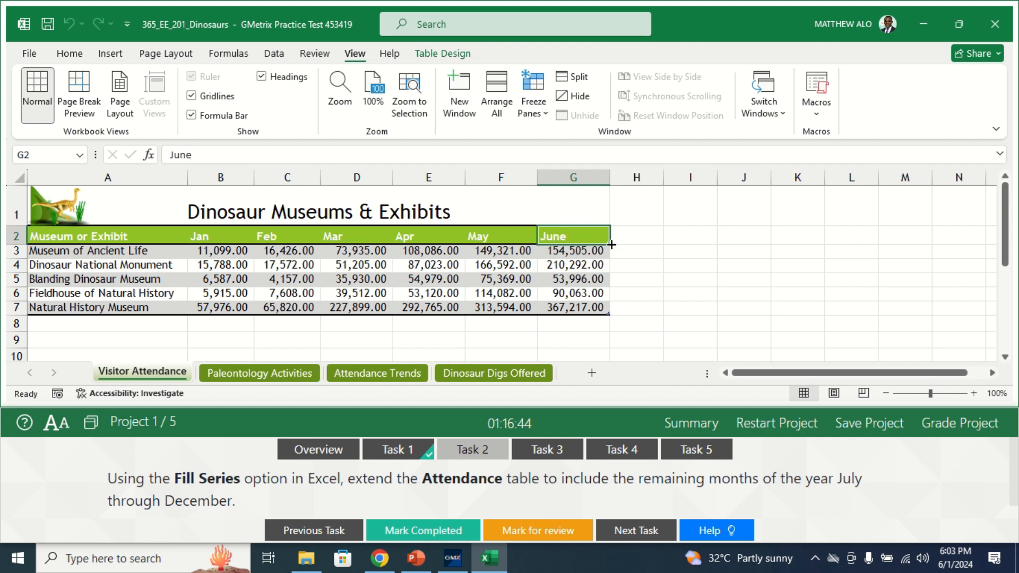
{"action": "left_click_drag", "start_coordinate": [611, 245], "coordinate": [915, 230]}
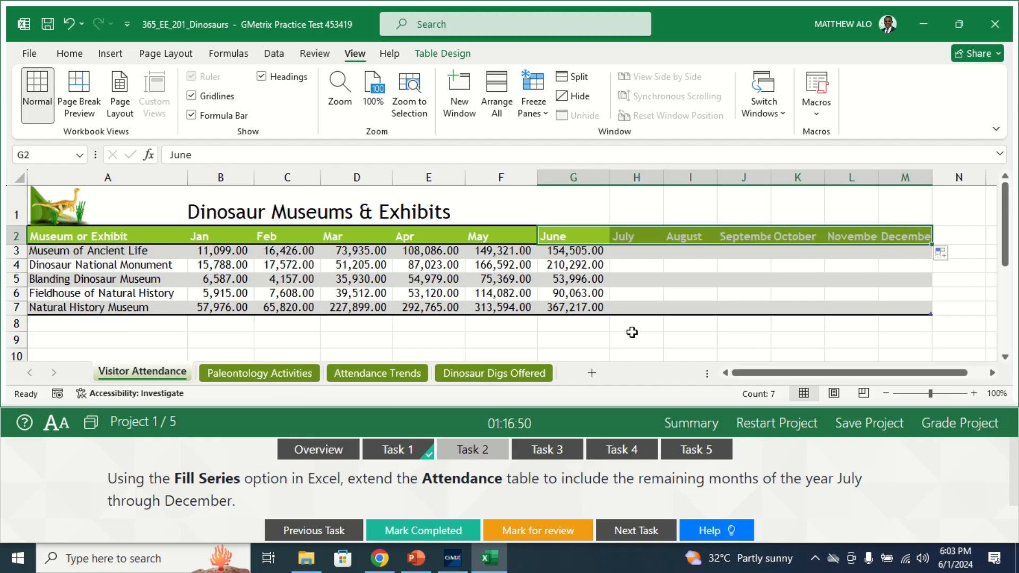
{"action": "left_click", "coordinate": [404, 531]}
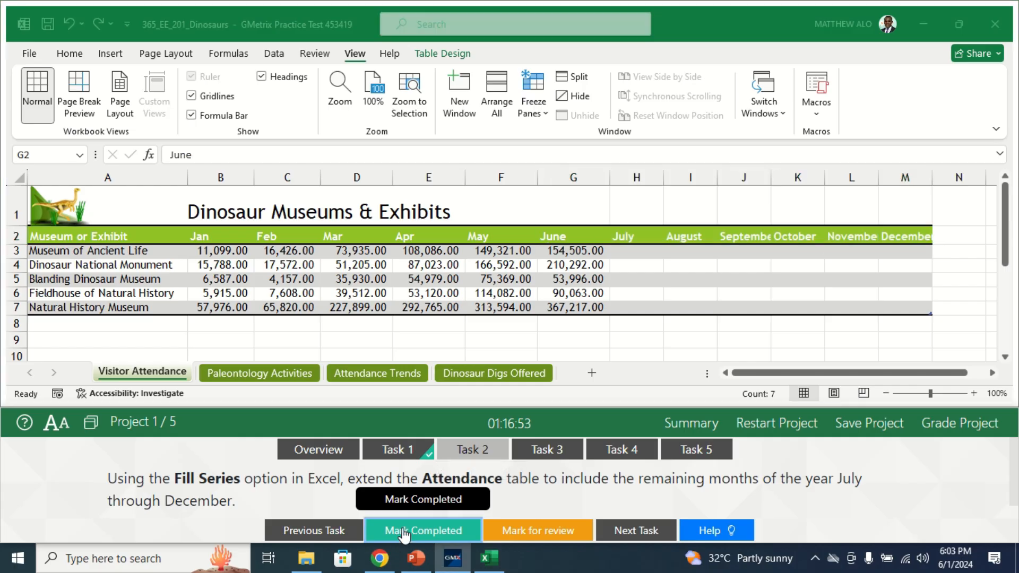
- Bring up the full Task 3 instructions and show the Paleontology Activities worksheet from its first column
{"action": "left_click", "coordinate": [555, 454]}
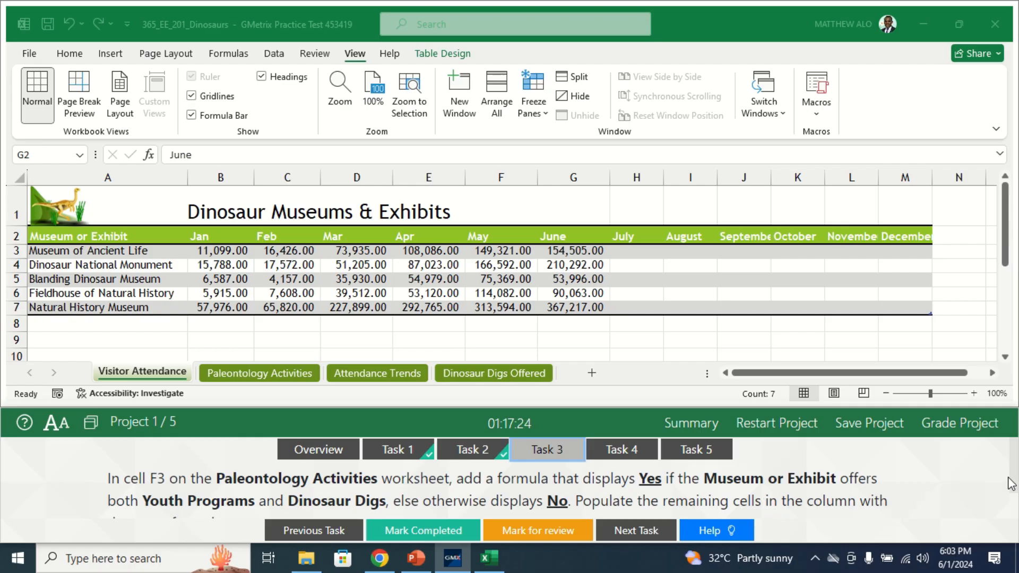
{"action": "scroll", "coordinate": [1012, 484], "scroll_direction": "down", "scroll_amount": 2}
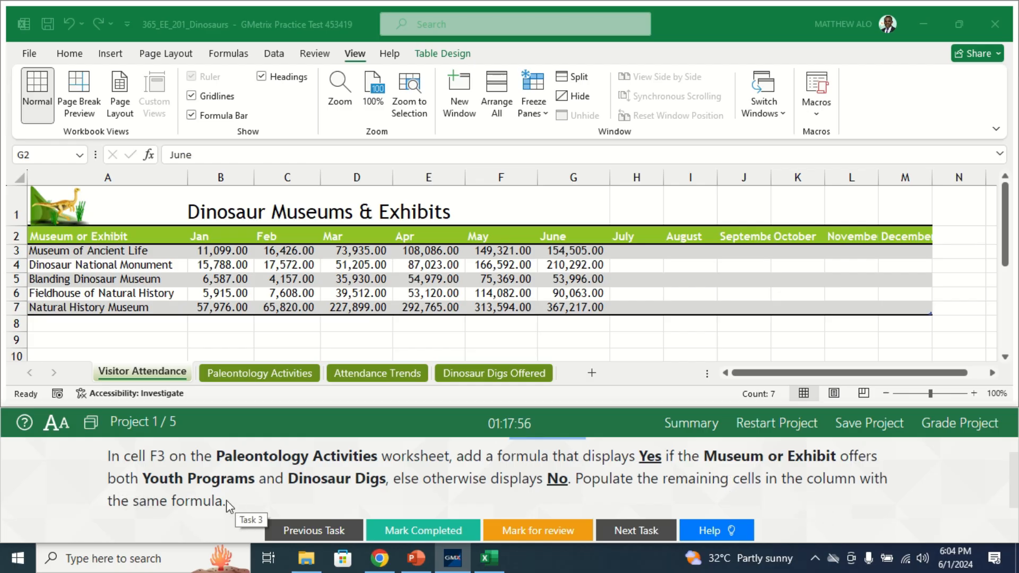
{"action": "left_click", "coordinate": [253, 375]}
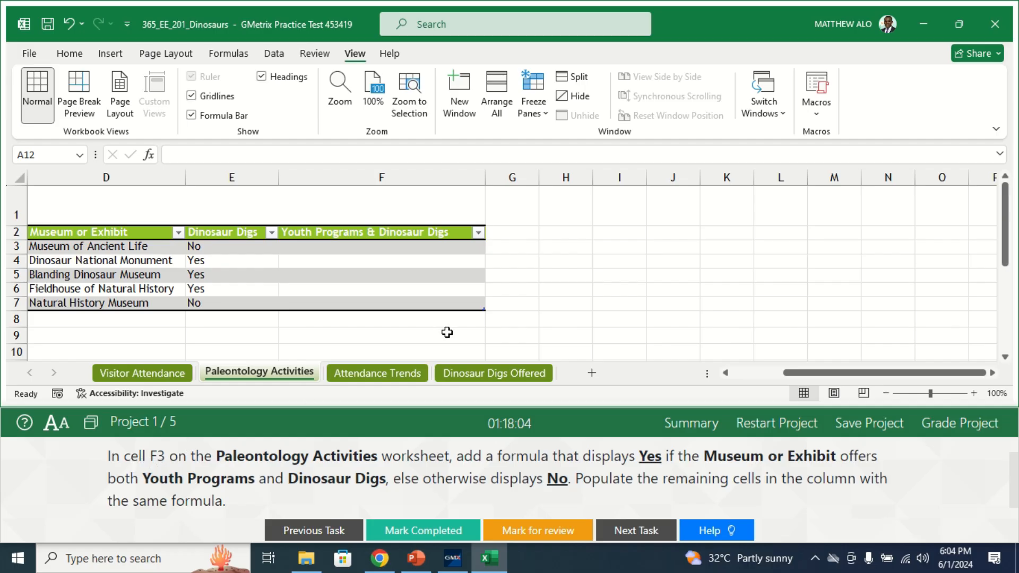
{"action": "left_click", "coordinate": [353, 249]}
{"action": "key", "text": "Left"}
{"action": "key", "text": "Left"}
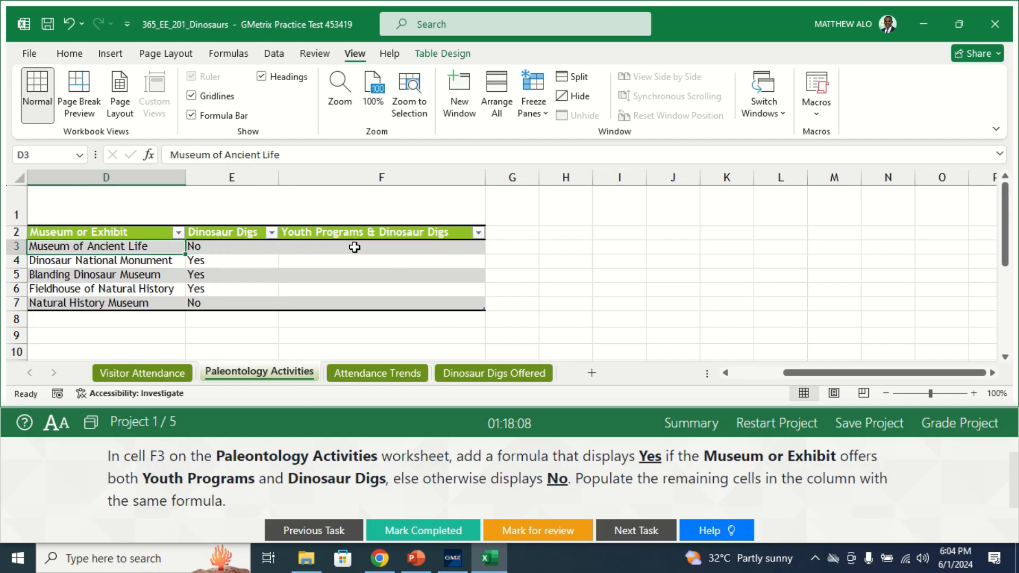
{"action": "key", "text": "Left"}
{"action": "key", "text": "Left"}
{"action": "key", "text": "Left"}
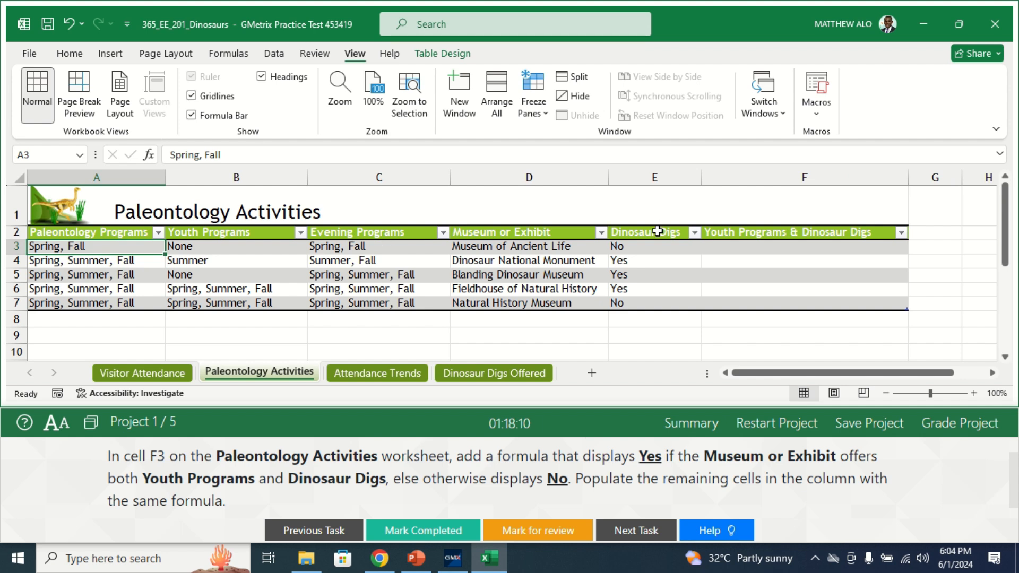
- Start a formula in cell F3 of Paleontology Activities with =IF(AND(
{"action": "left_click", "coordinate": [742, 249]}
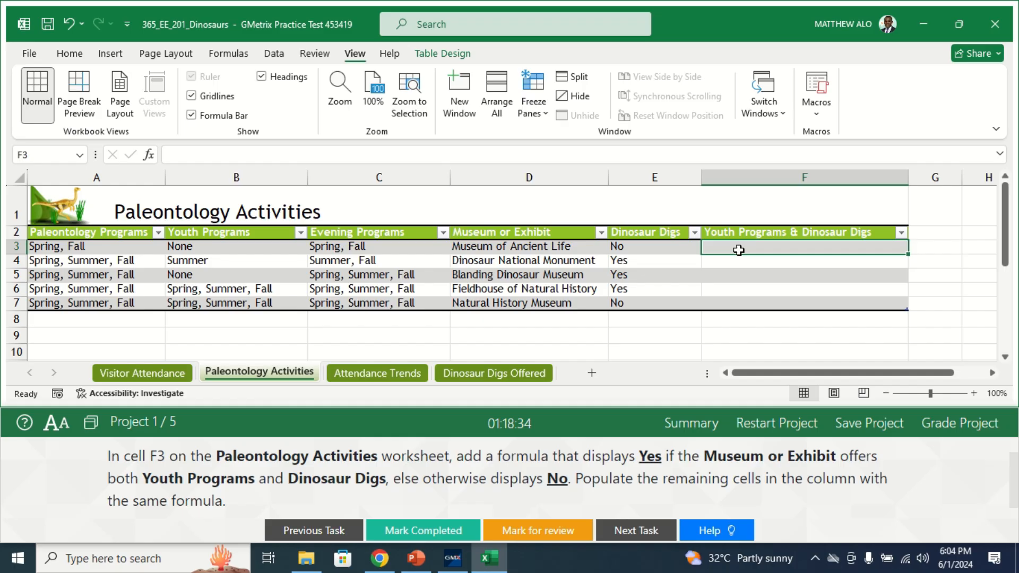
{"action": "type", "text": "="}
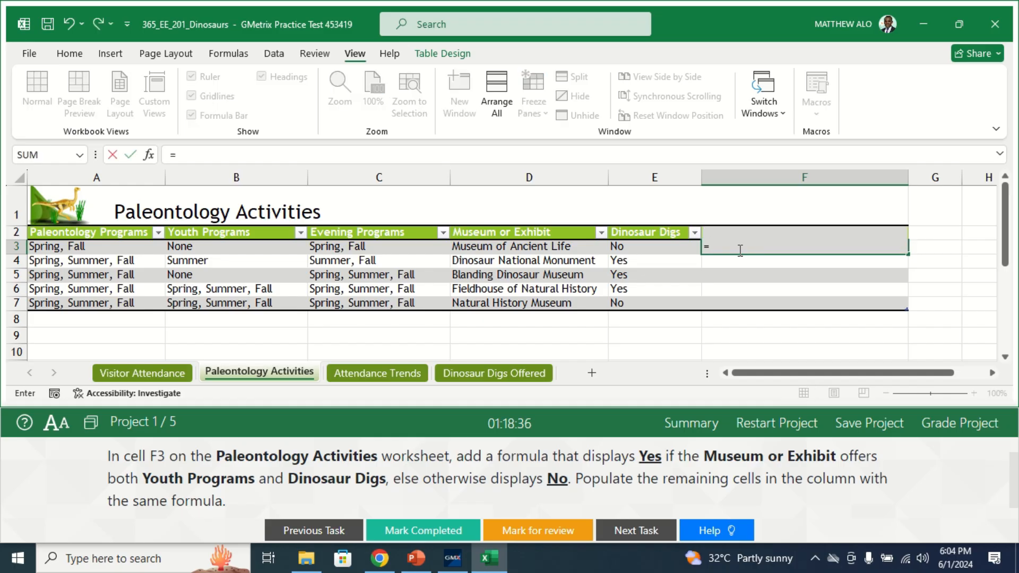
{"action": "type", "text": "IF"}
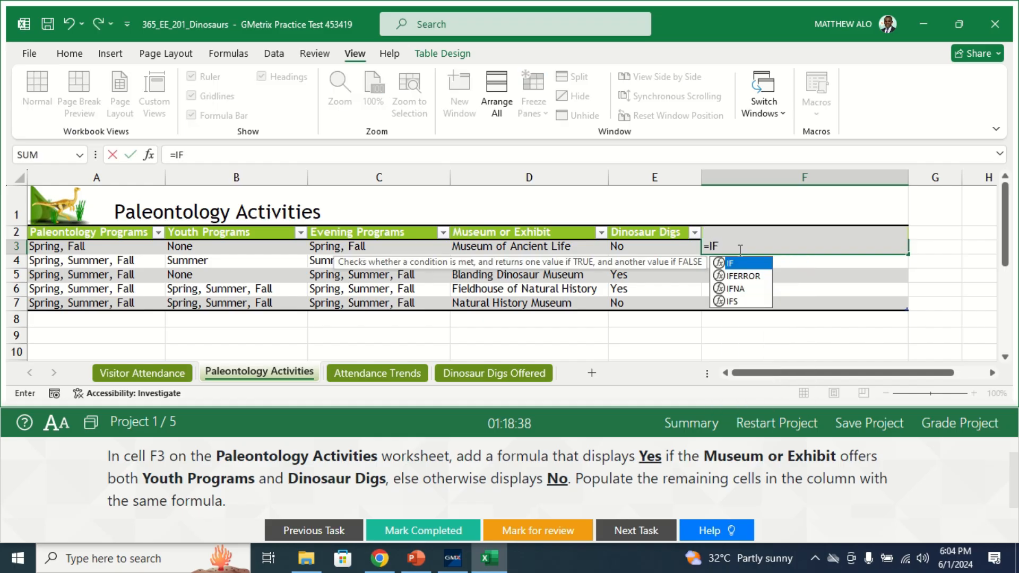
{"action": "double_click", "coordinate": [725, 264]}
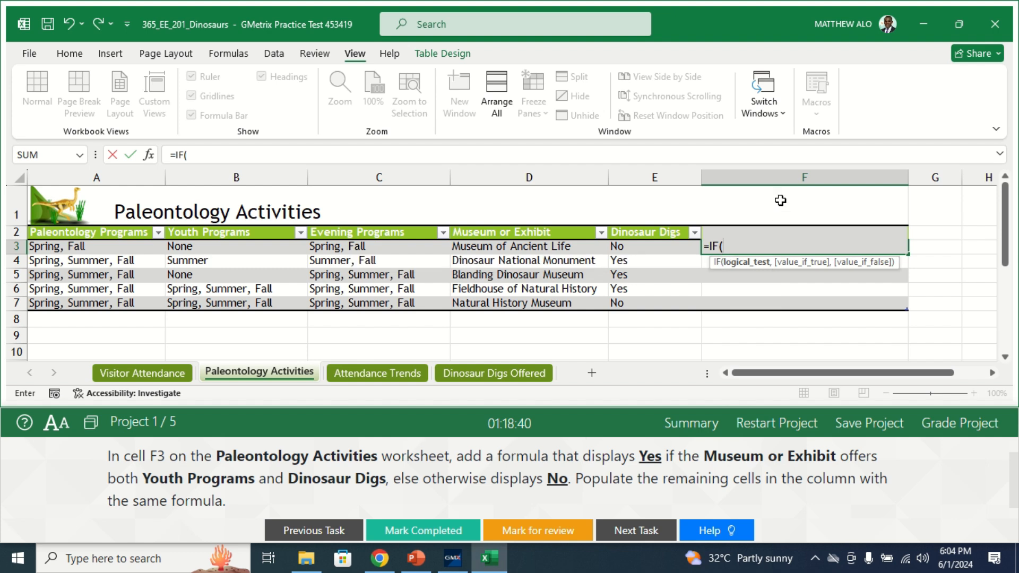
{"action": "left_click", "coordinate": [217, 159]}
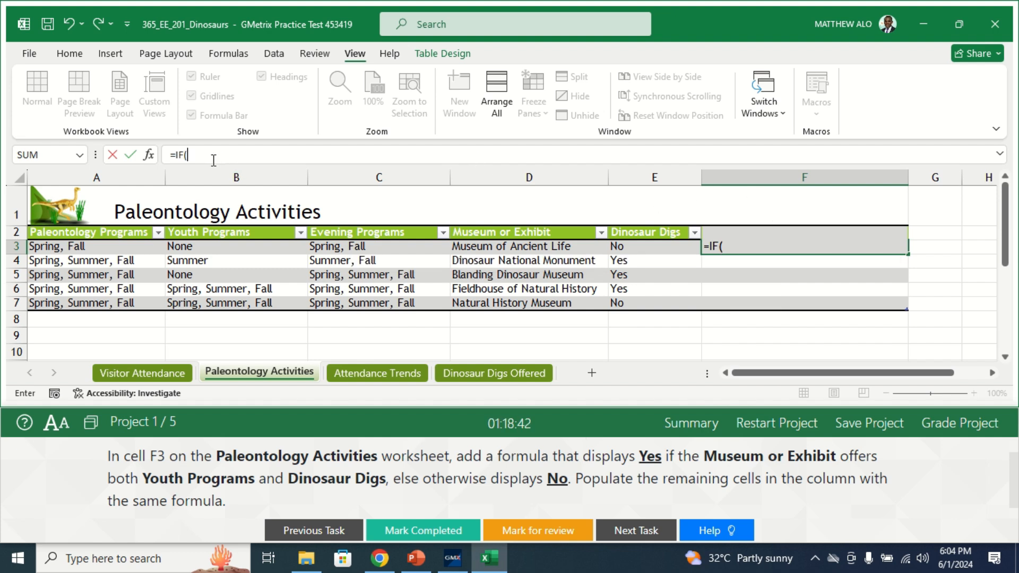
{"action": "type", "text": "AND"}
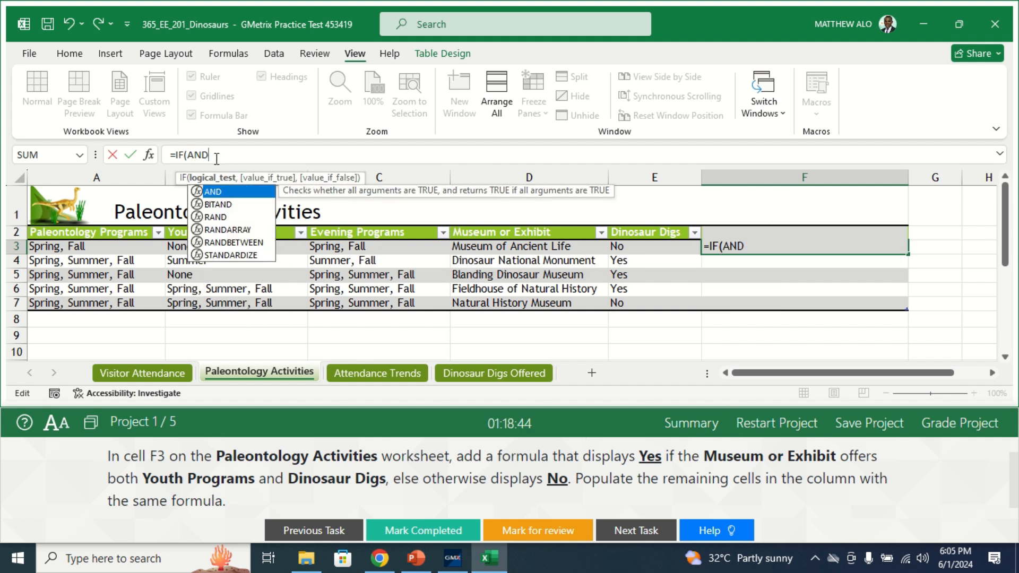
{"action": "type", "text": "("}
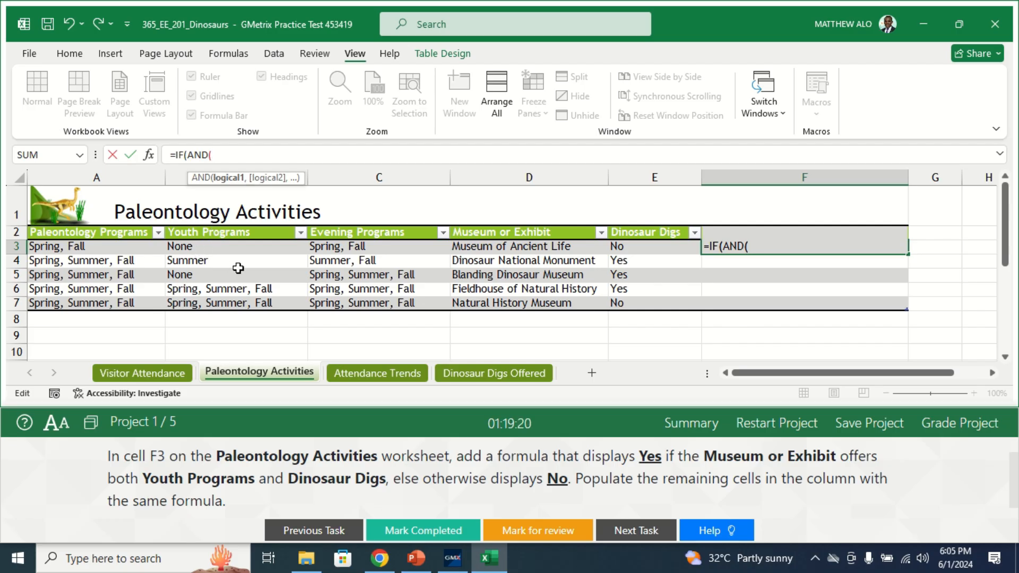
- Begin the first AND condition in F3 by testing B3 with an equals comparison inside NOT(, giving =IF(AND(NOT(B3=
{"action": "type", "text": "B"}
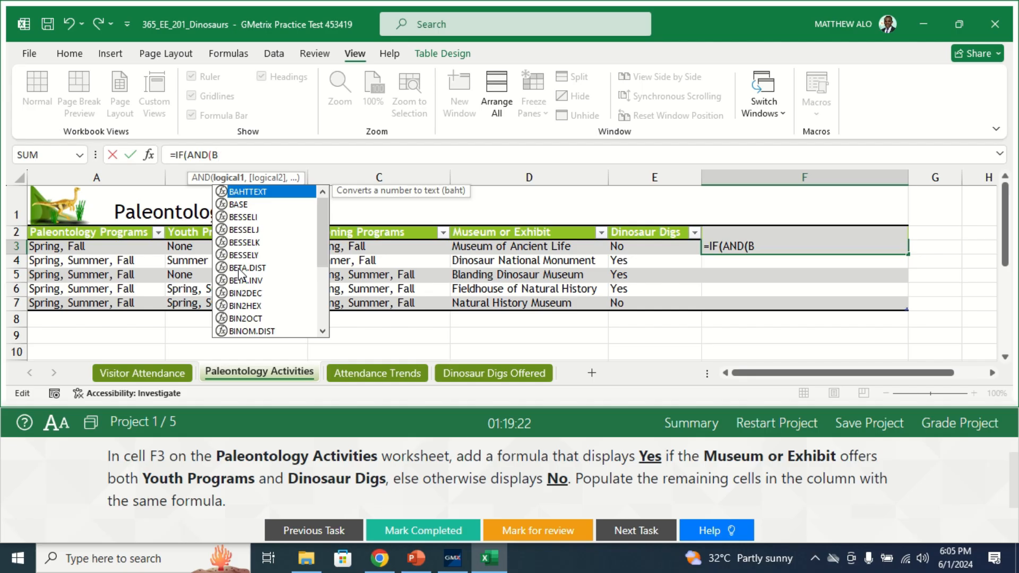
{"action": "type", "text": "3"}
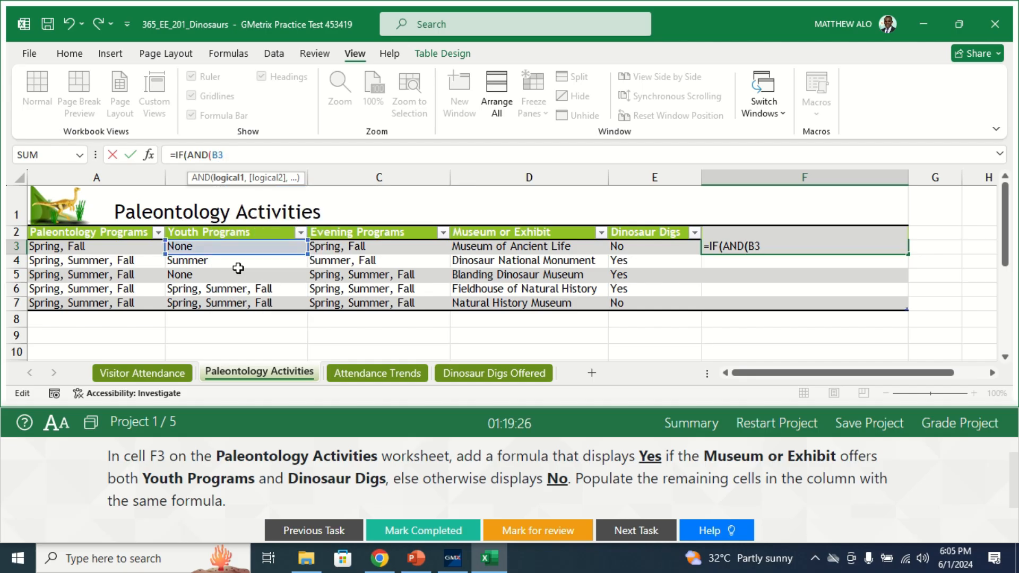
{"action": "type", "text": "="}
{"action": "type", "text": "N"}
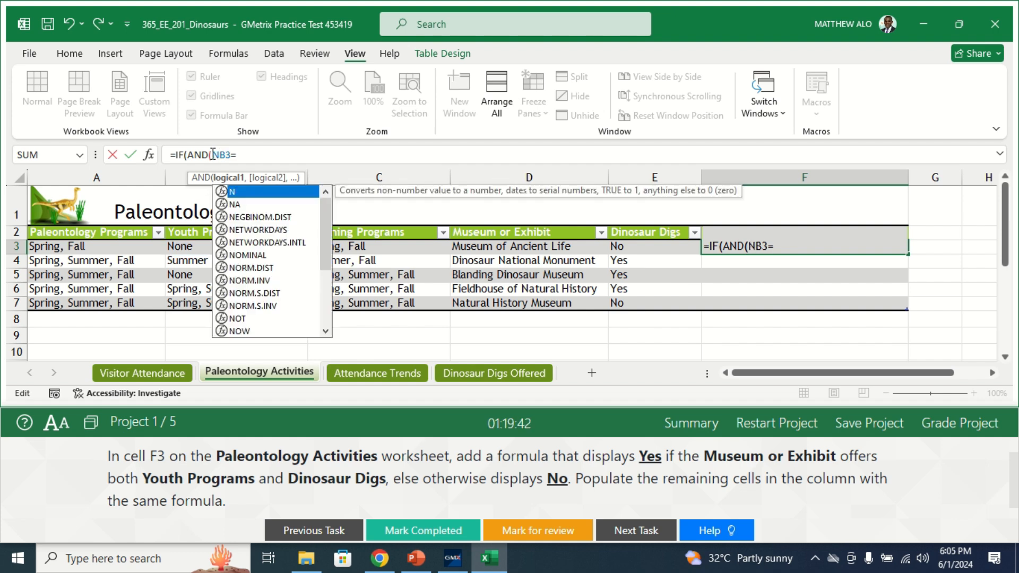
{"action": "type", "text": "OT"}
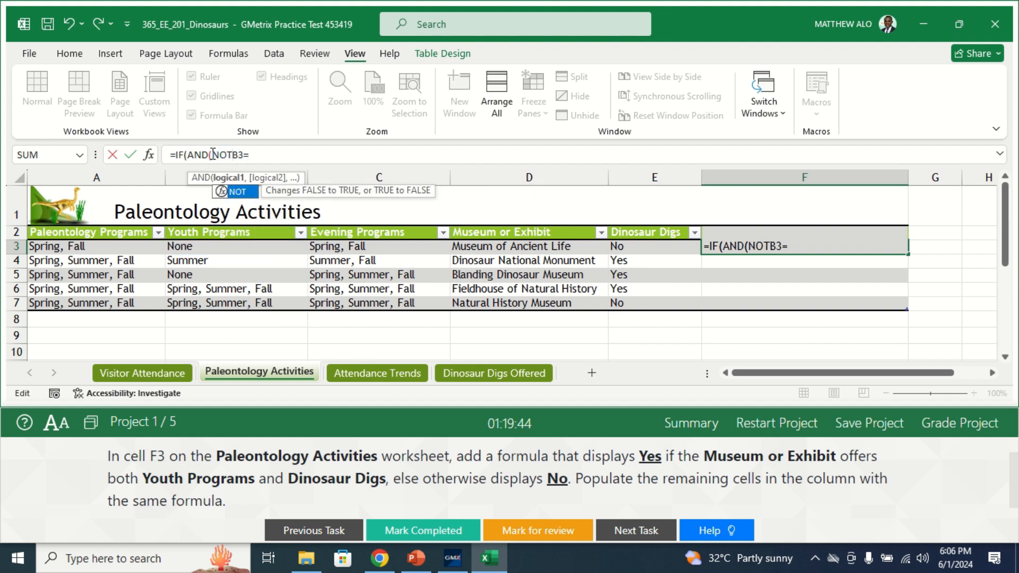
{"action": "type", "text": "("}
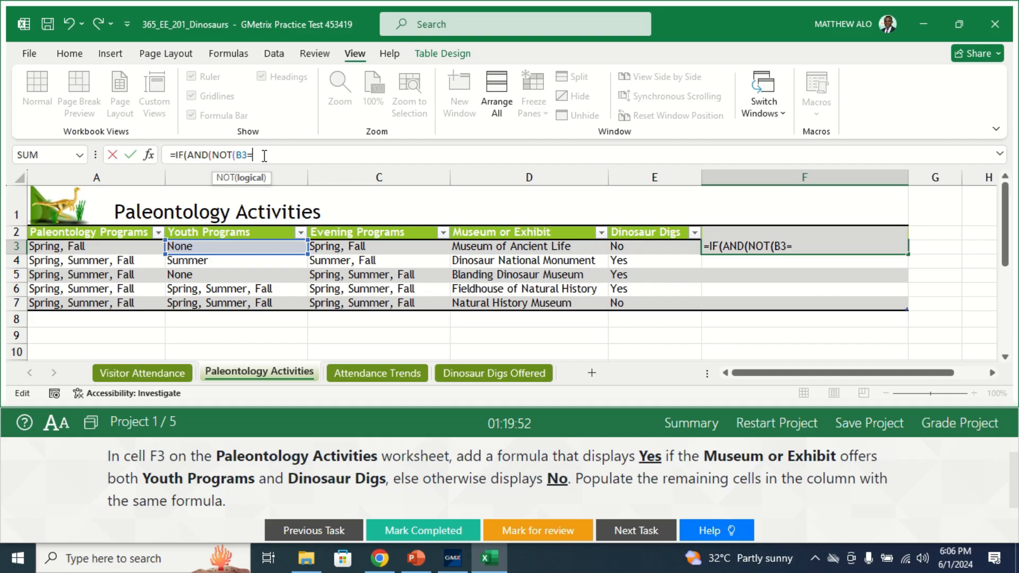
- Complete the NOT condition in the F3 formula by comparing B3 with the text "None" and closing its parenthesis
{"action": "type", "text": "n"}
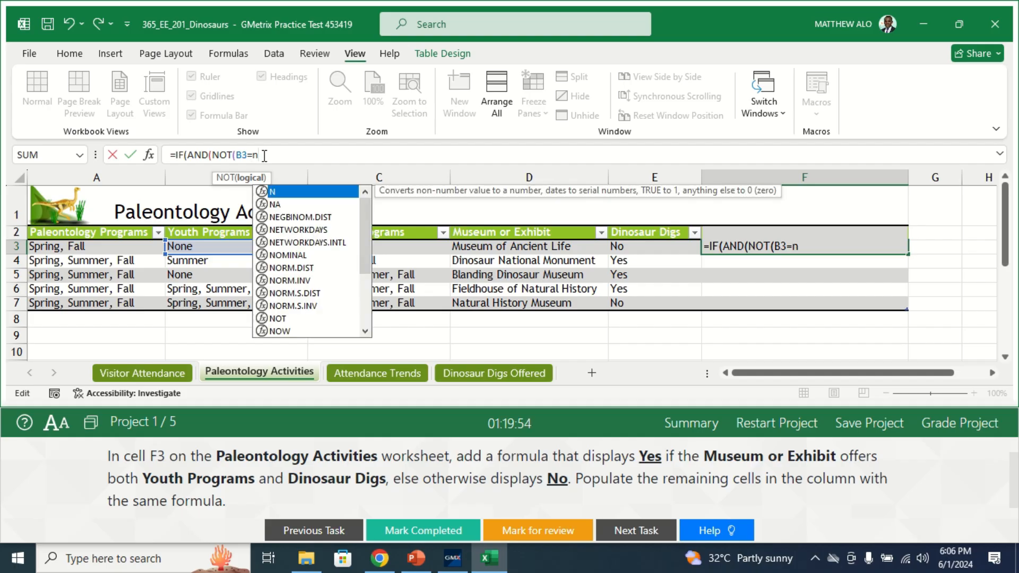
{"action": "type", "text": "ONE"}
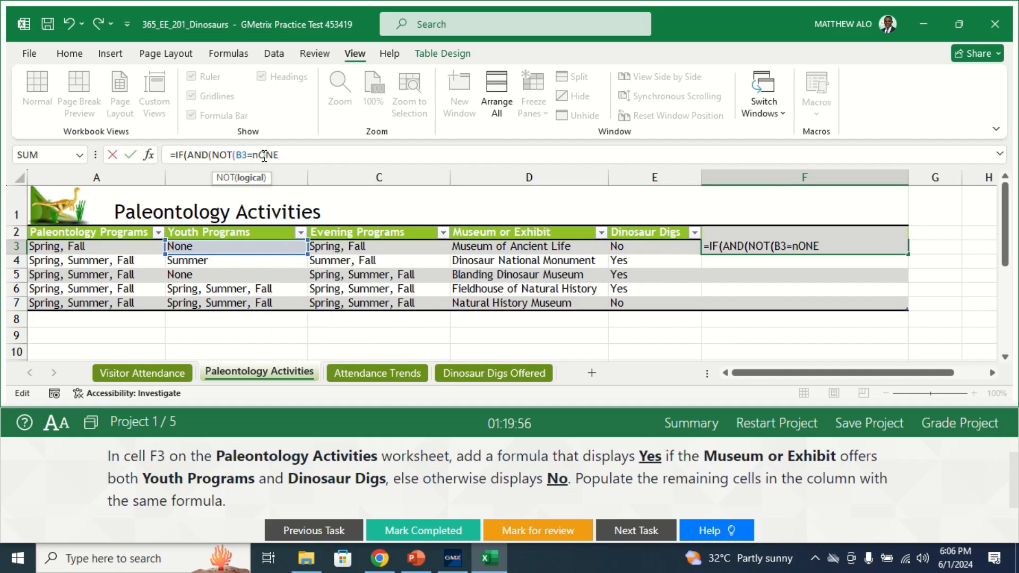
{"action": "key", "text": "BackSpace"}
{"action": "key", "text": "BackSpace"}
{"action": "key", "text": "BackSpace"}
{"action": "key", "text": "BackSpace"}
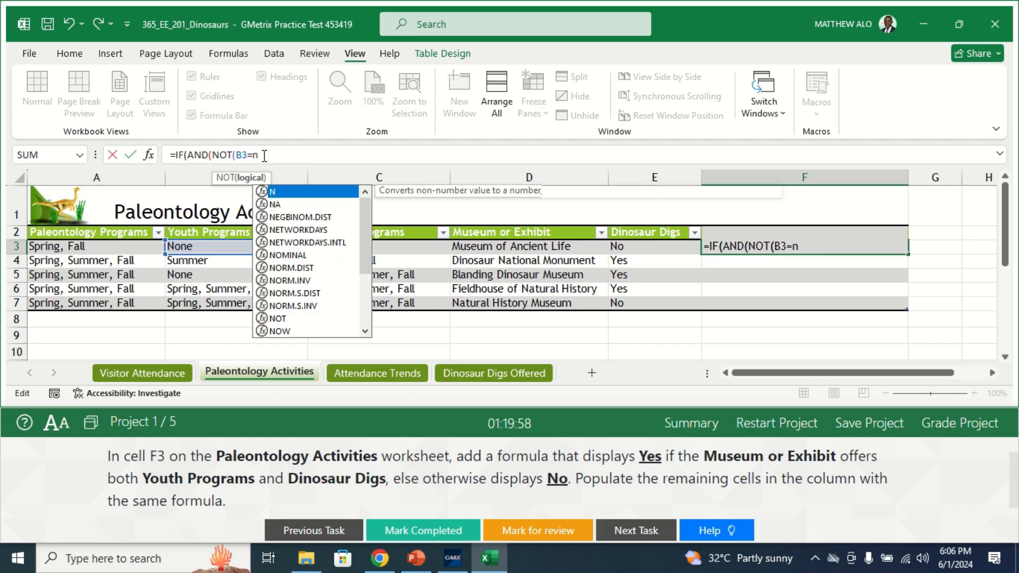
{"action": "type", "text": "N"}
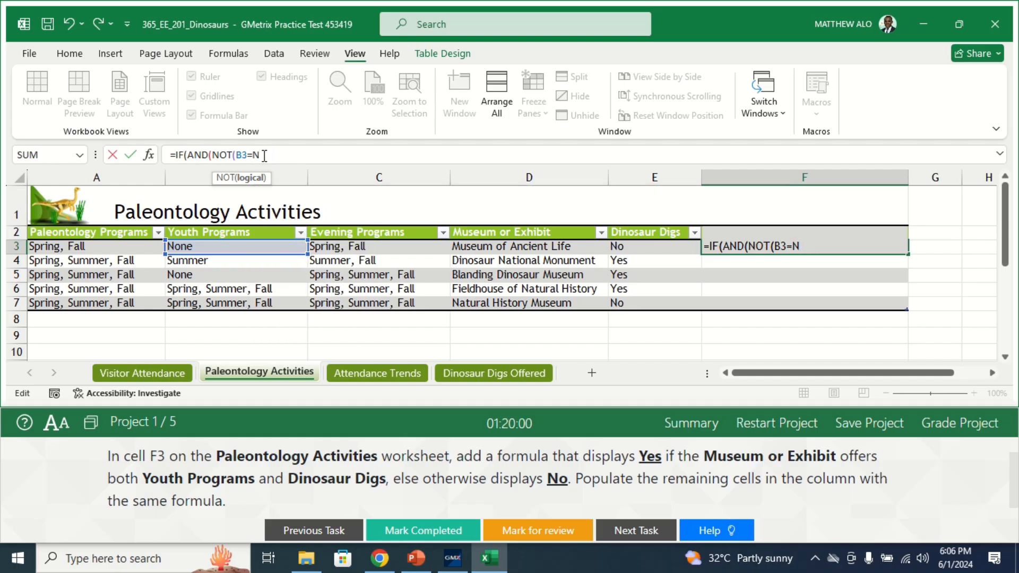
{"action": "type", "text": "one"}
{"action": "left_click", "coordinate": [255, 156]}
{"action": "type", "text": "\"None"}
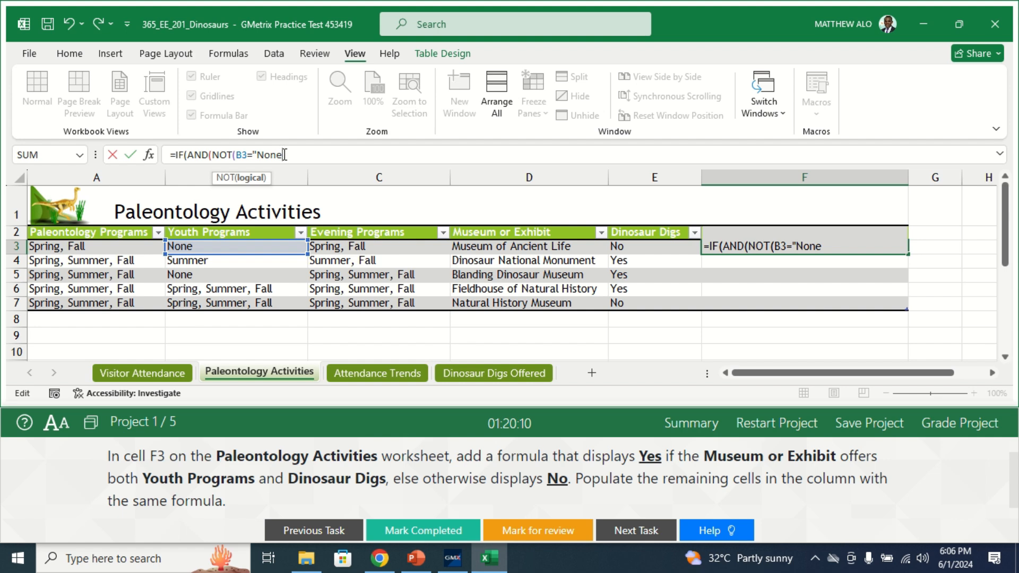
{"action": "type", "text": "\")"}
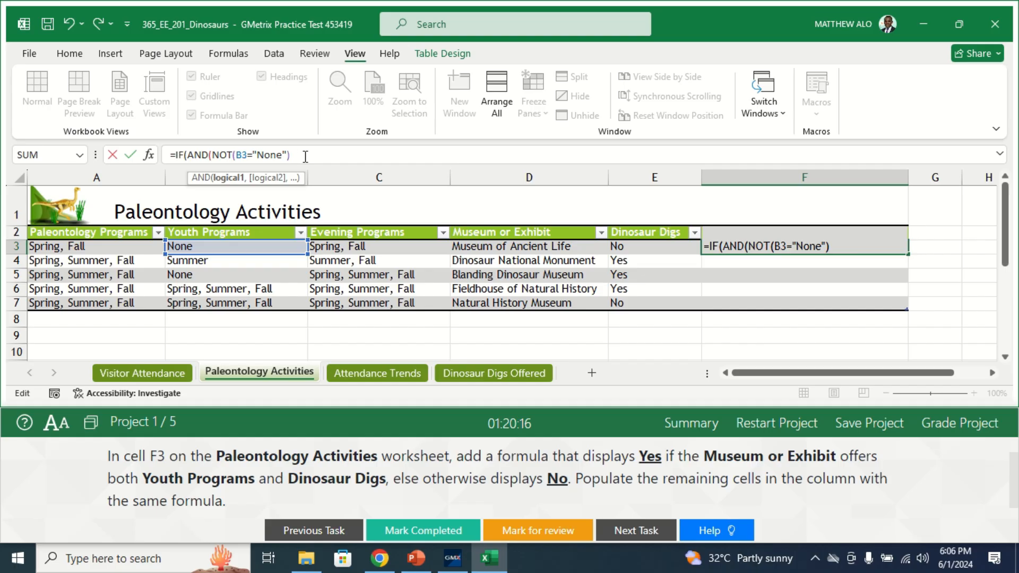
{"action": "type", "text": ","}
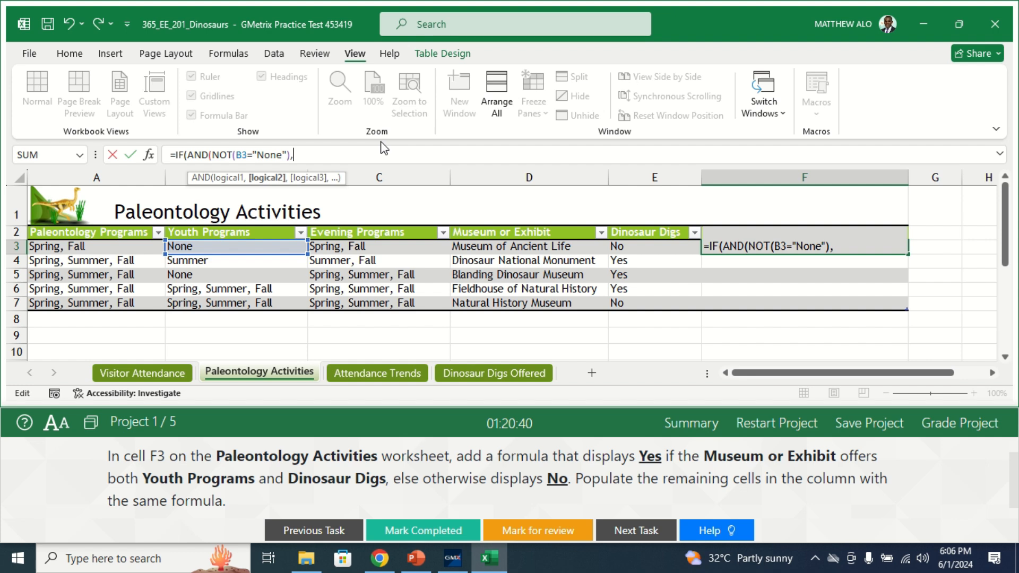
- Add E3="Yes" as the second AND condition in the F3 formula and close the AND function
{"action": "type", "text": "e"}
{"action": "key", "text": "BackSpace"}
{"action": "type", "text": "E"}
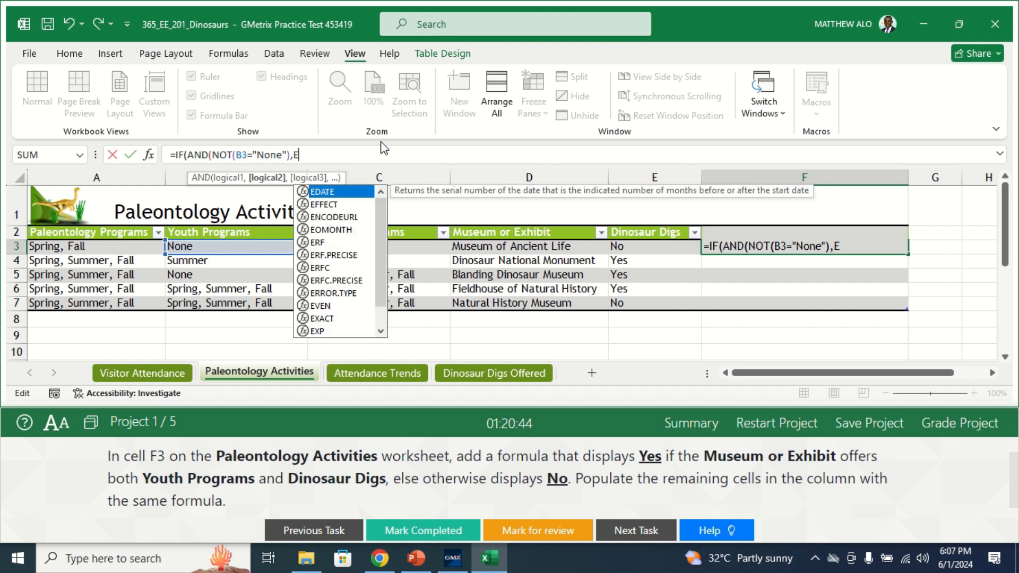
{"action": "type", "text": "E"}
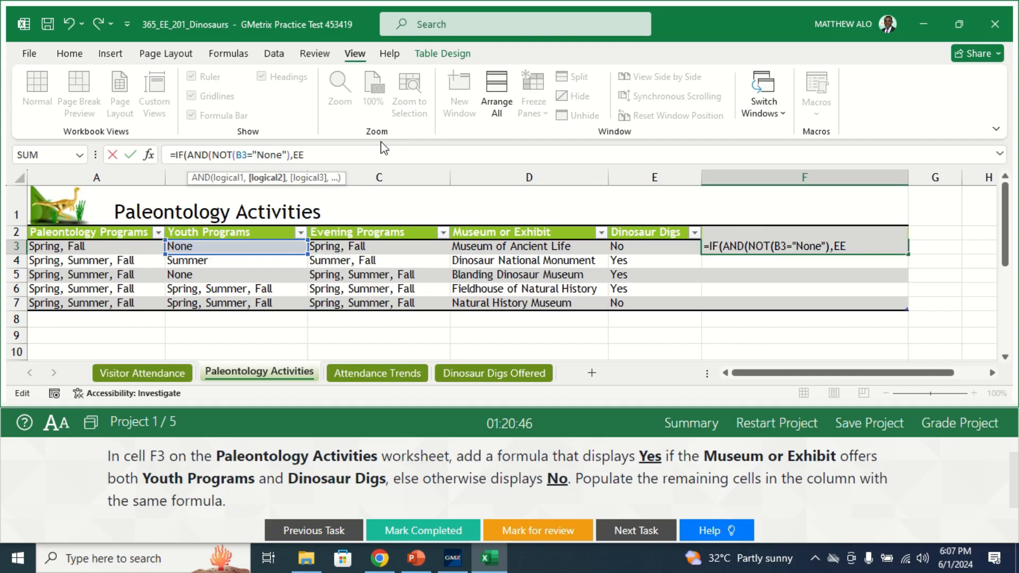
{"action": "key", "text": "BackSpace"}
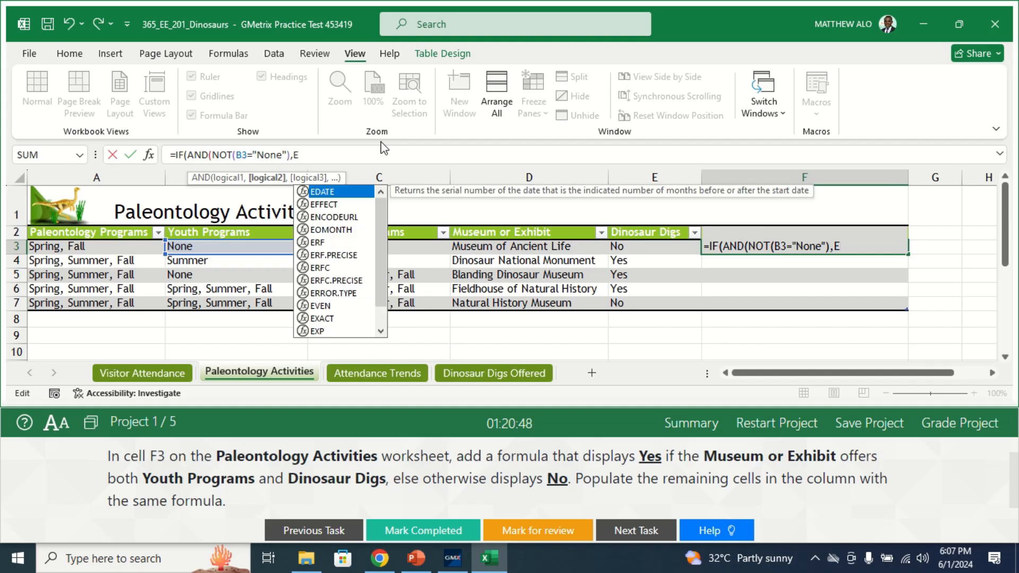
{"action": "type", "text": "3="}
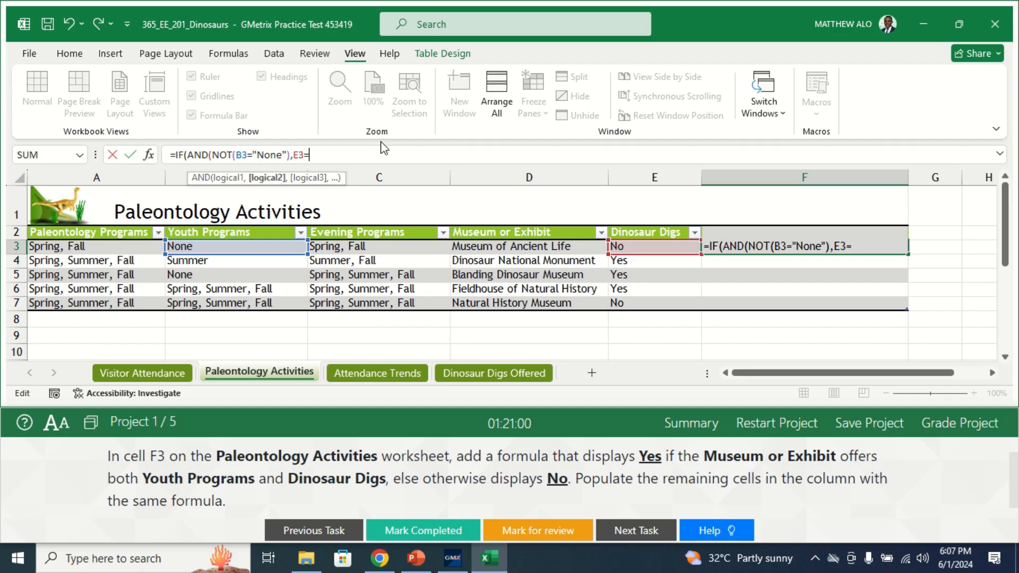
{"action": "type", "text": "y"}
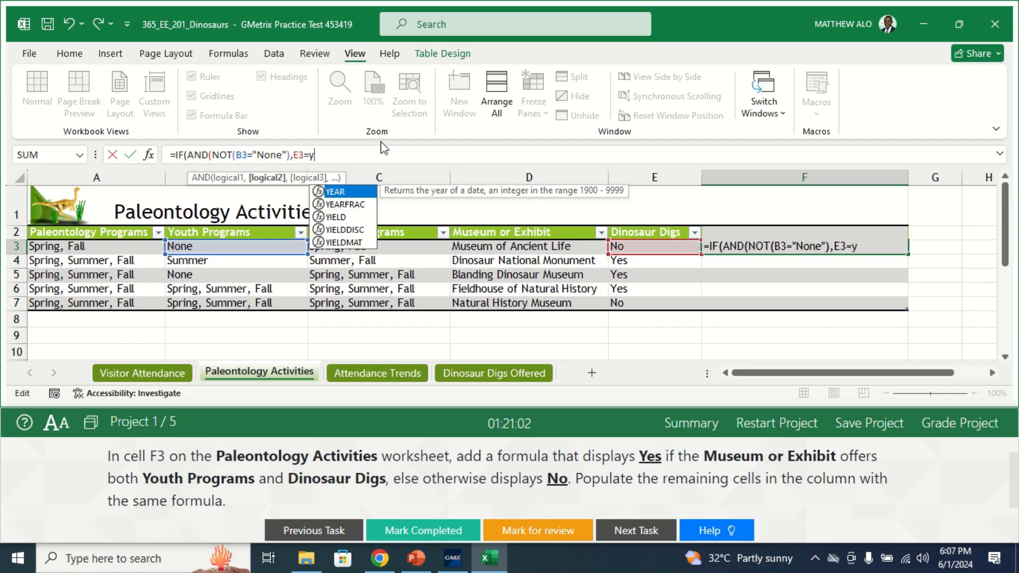
{"action": "key", "text": "BackSpace"}
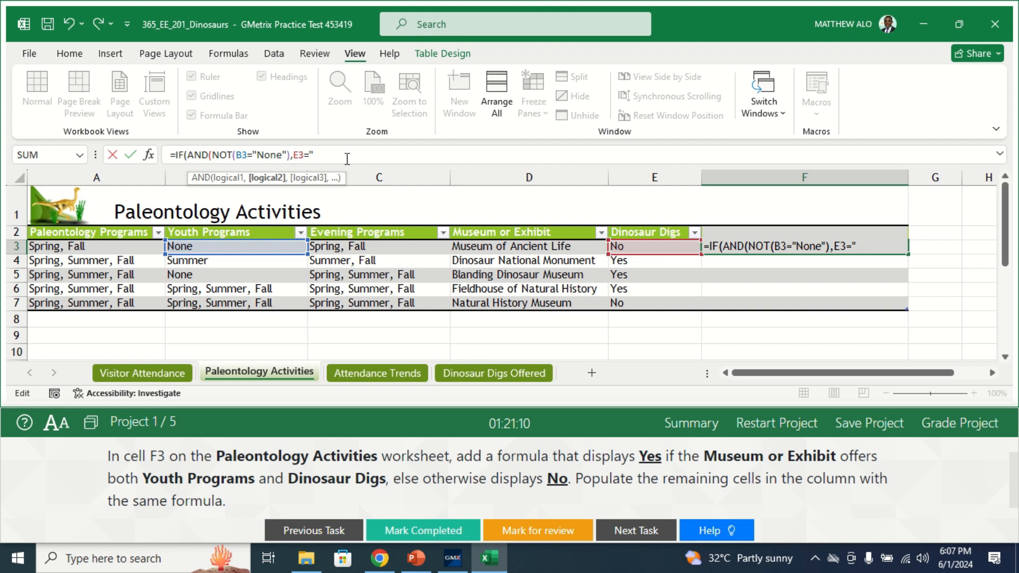
{"action": "type", "text": "Yes\""}
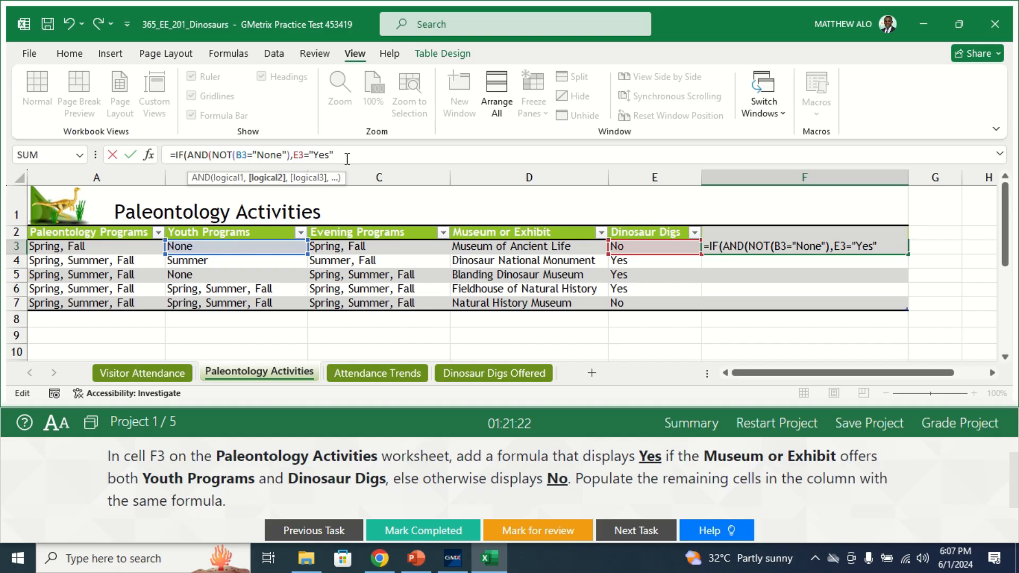
{"action": "type", "text": ")"}
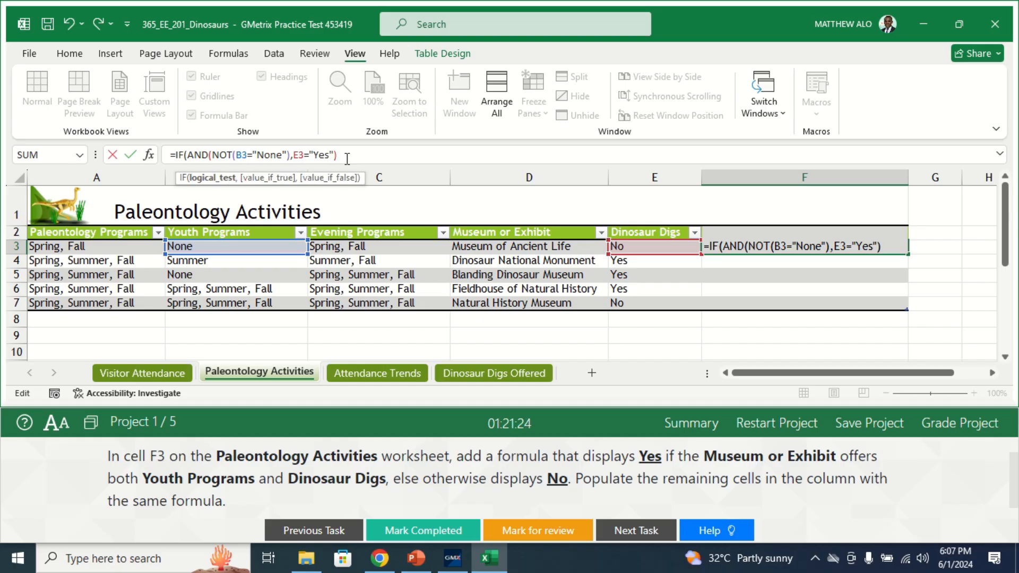
{"action": "type", "text": ",\""}
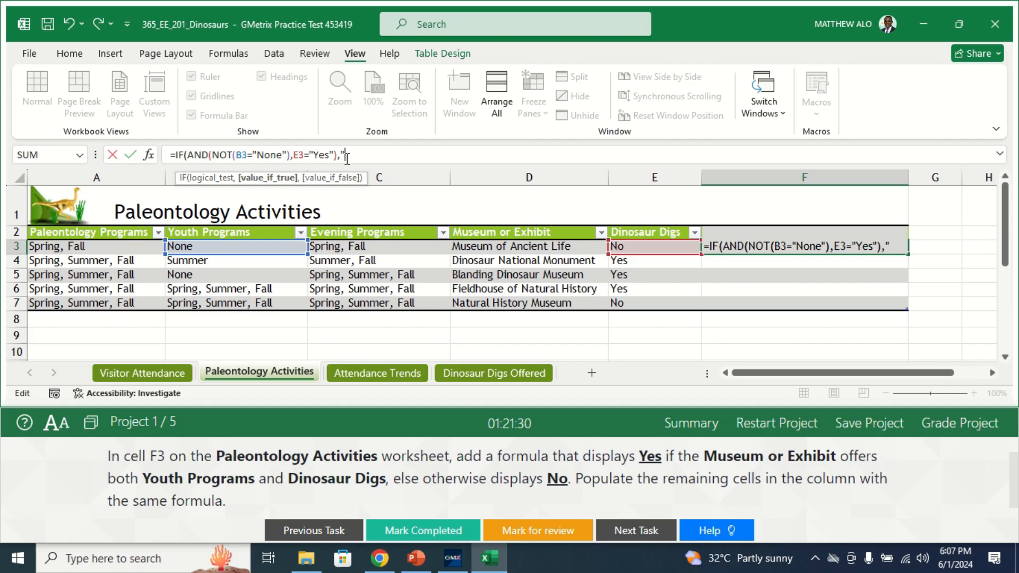
{"action": "type", "text": "Yes"}
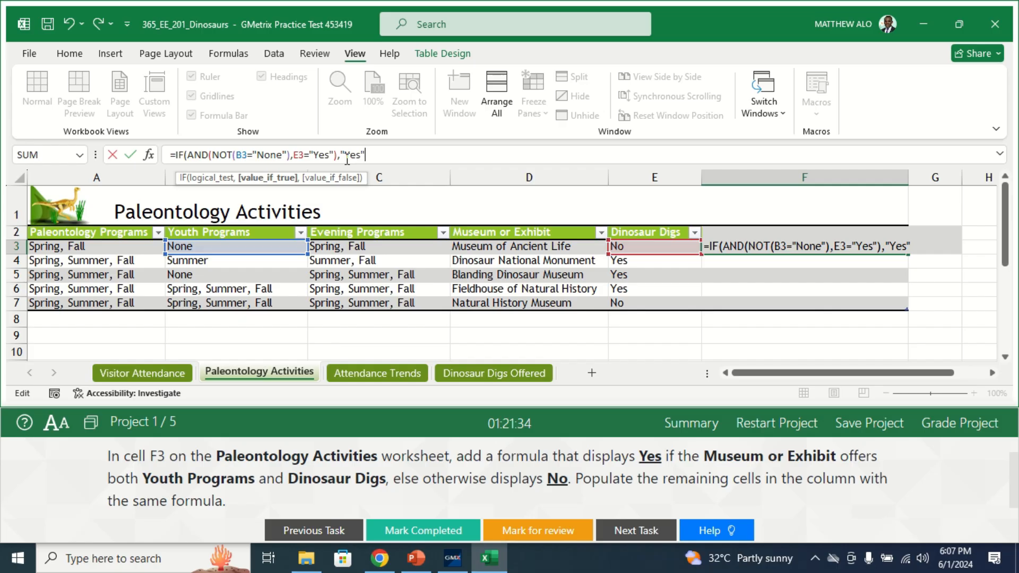
- Finish the F3 formula with "Yes" as the true value and "No" as the false value, and commit it to the table column
{"action": "type", "text": ","}
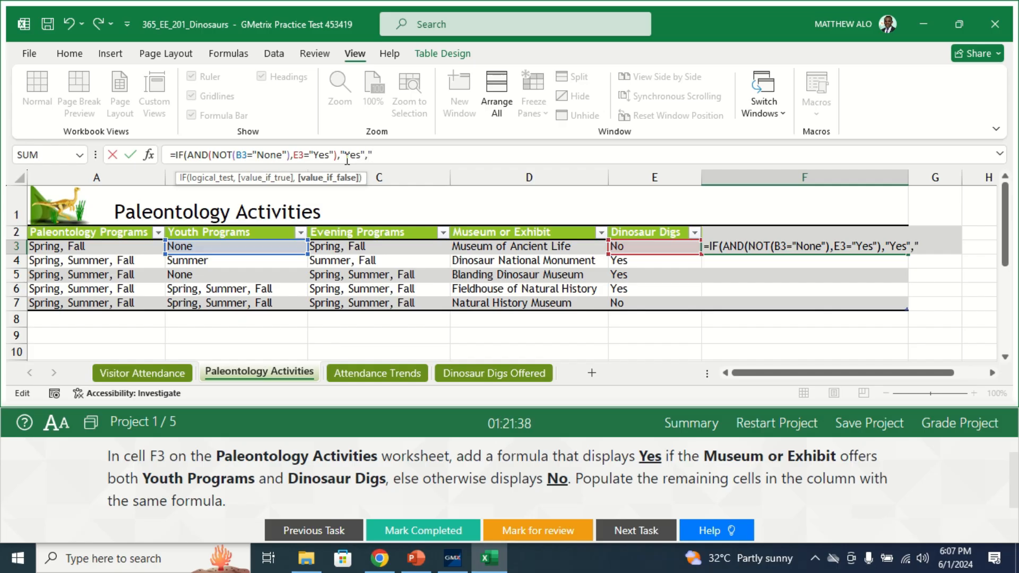
{"action": "type", "text": "\"N"}
{"action": "type", "text": "o\")"}
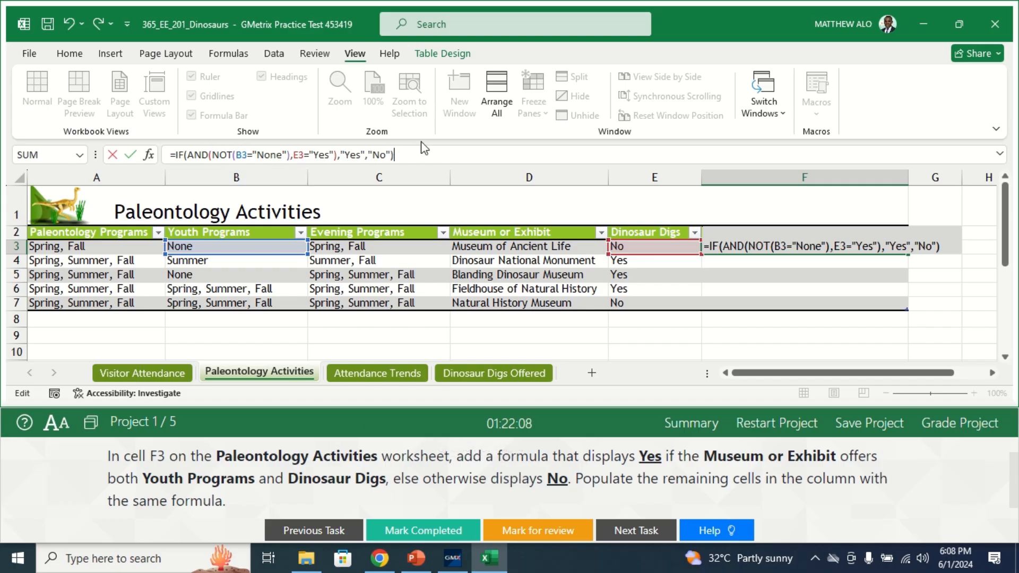
{"action": "key", "text": "Return"}
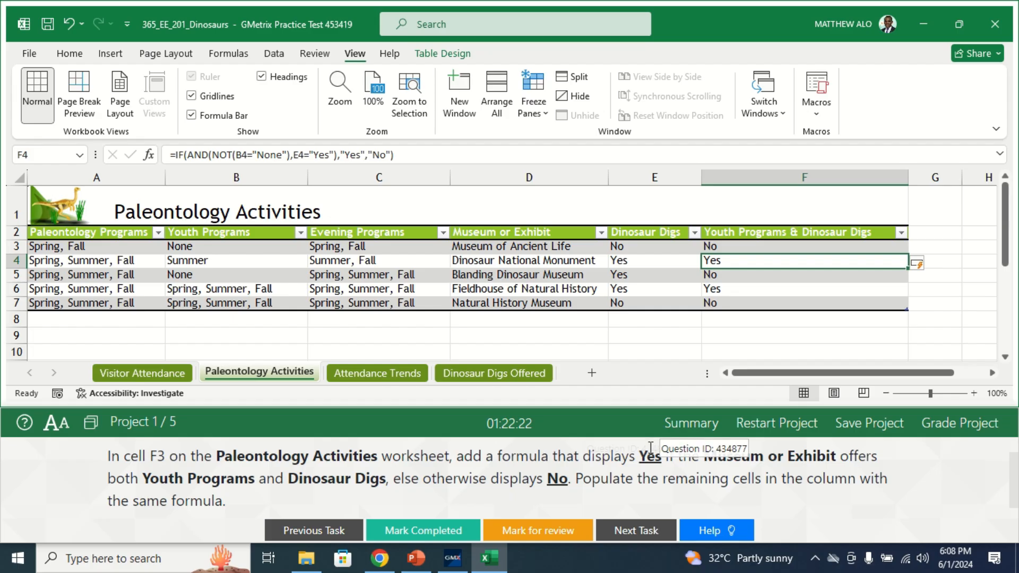
- Mark Task 3 as completed and bring up the Task 4 instructions
{"action": "left_click", "coordinate": [661, 460]}
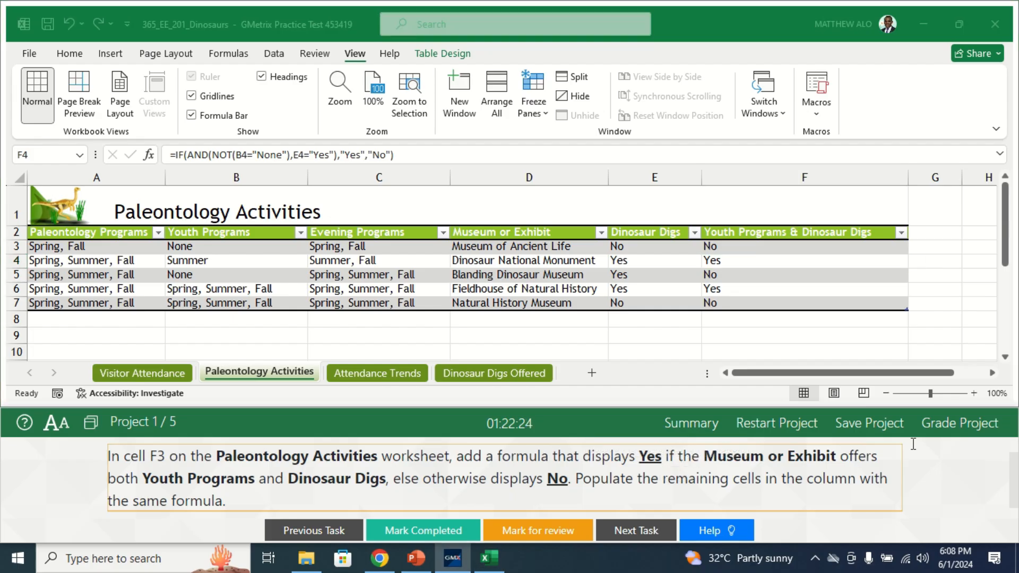
{"action": "left_click_drag", "start_coordinate": [1014, 480], "coordinate": [1014, 461]}
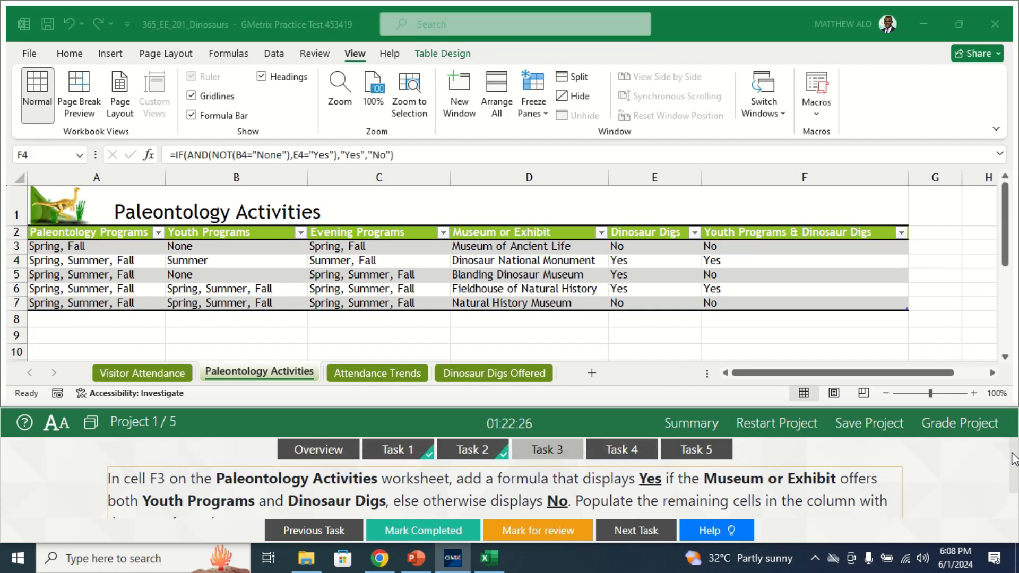
{"action": "left_click", "coordinate": [438, 530]}
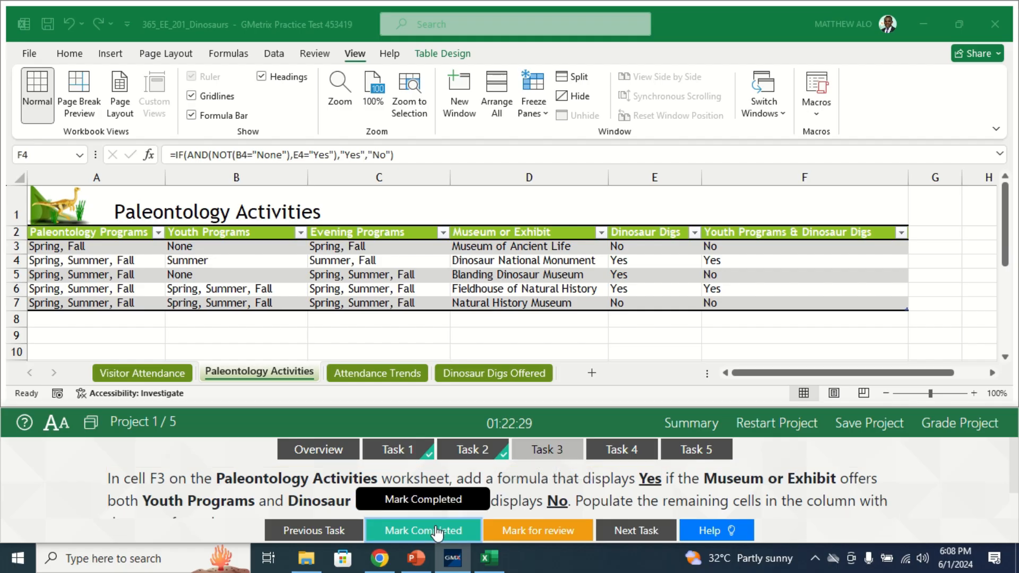
{"action": "left_click", "coordinate": [627, 453]}
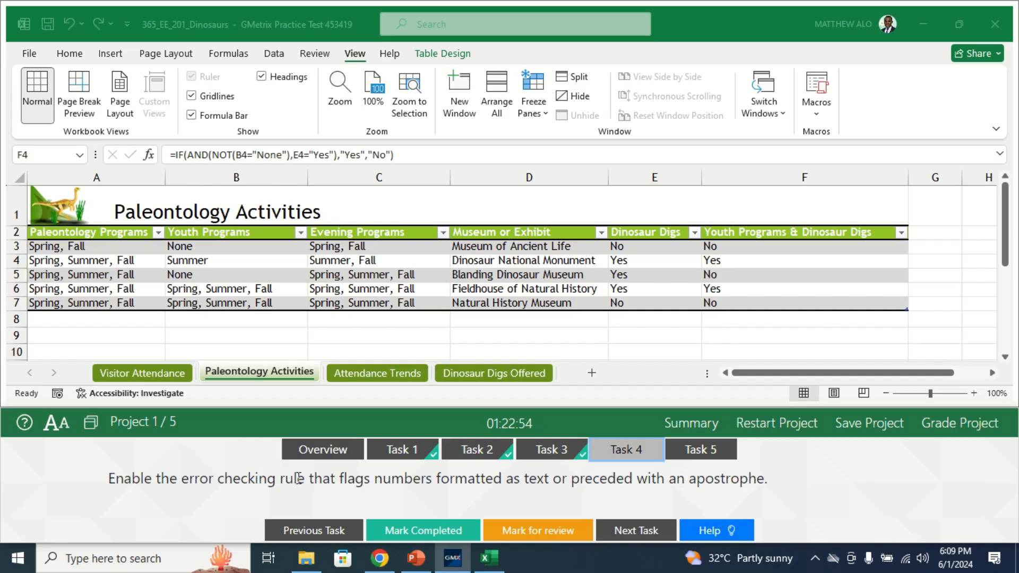
- Open the Excel Options dialog at the Formulas settings that hold the error checking rules
{"action": "left_click", "coordinate": [32, 54]}
{"action": "left_click", "coordinate": [31, 55]}
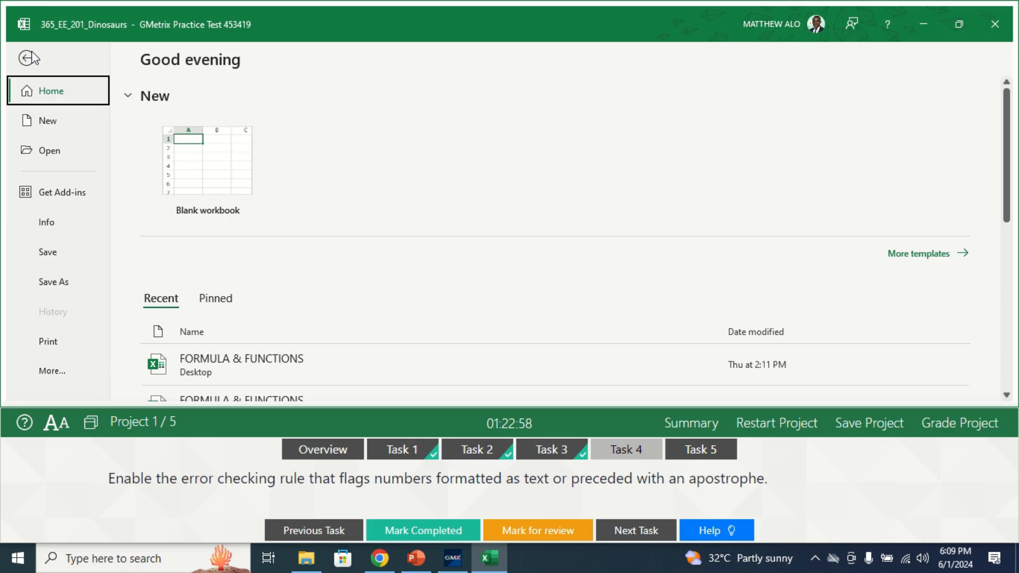
{"action": "left_click", "coordinate": [48, 375]}
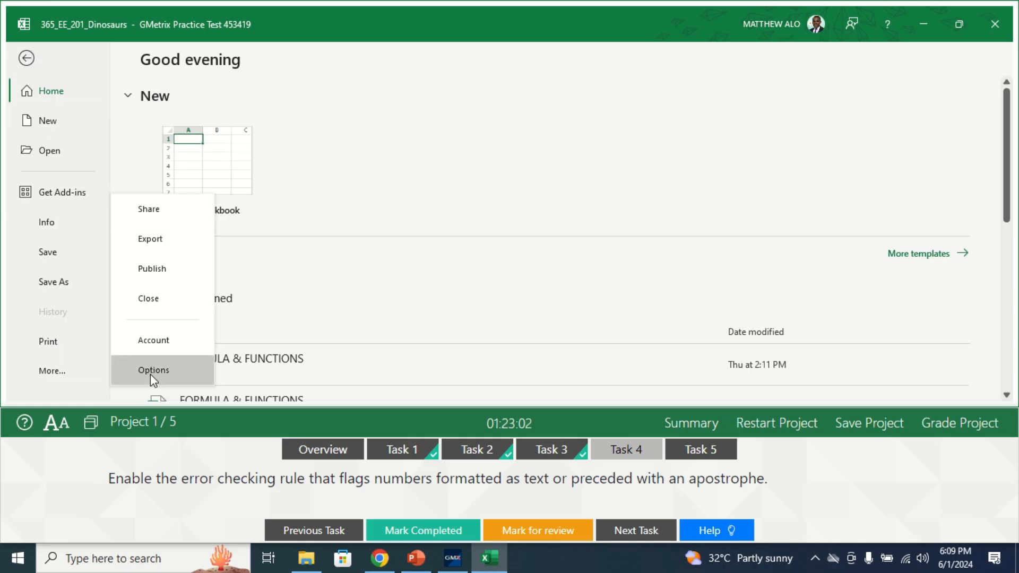
{"action": "left_click", "coordinate": [151, 375]}
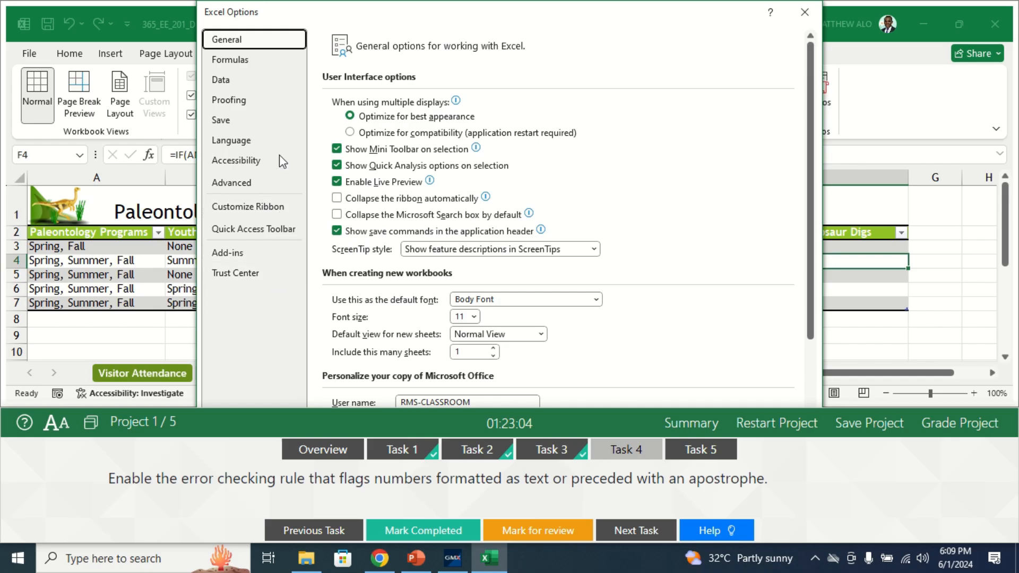
{"action": "left_click", "coordinate": [245, 66]}
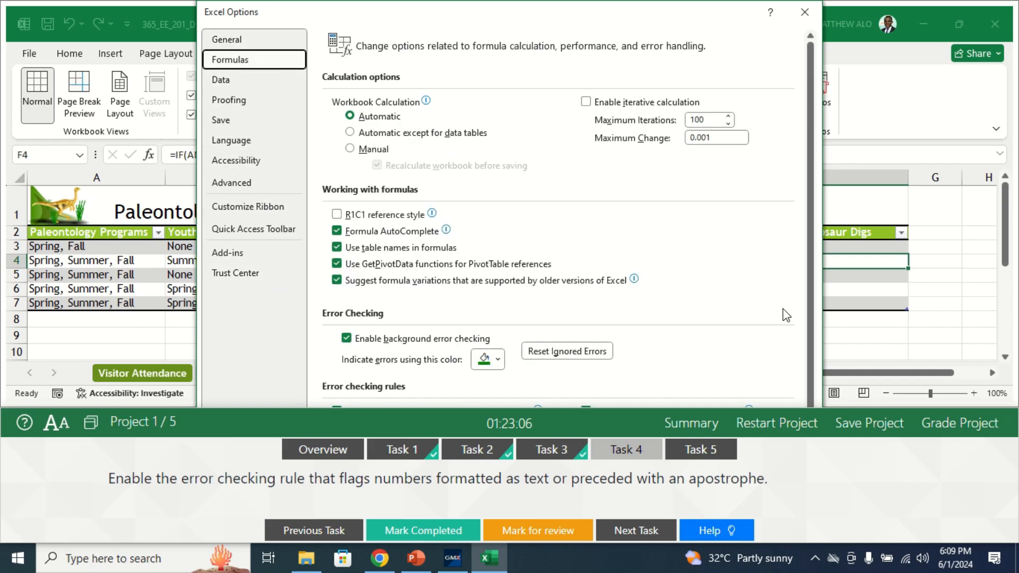
{"action": "scroll", "coordinate": [812, 345], "scroll_direction": "down", "scroll_amount": 1}
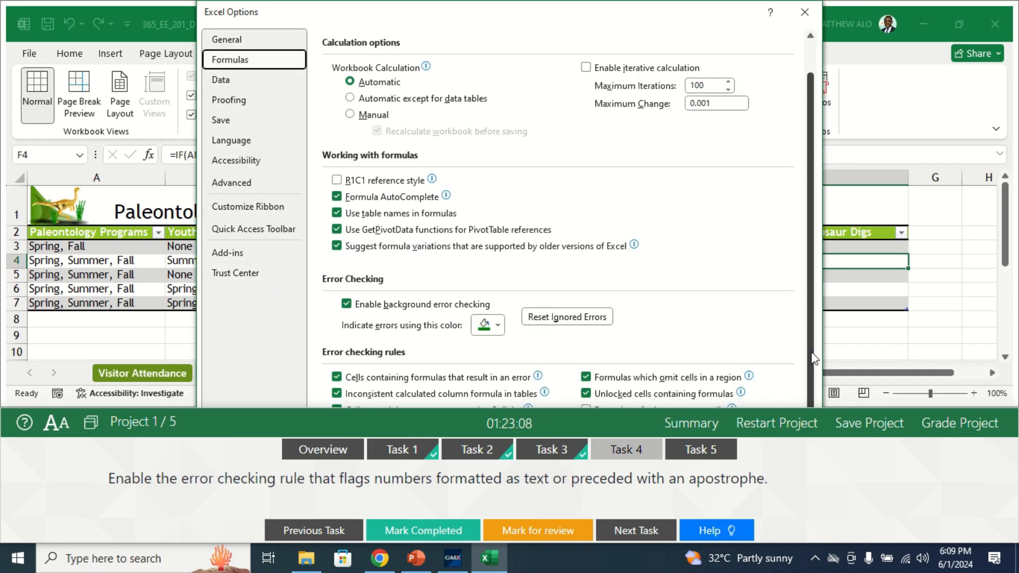
- Shrink the test instructions pane to uncover the options dialog, and enable the rule "Numbers formatted as text or preceded by an apostrophe"
{"action": "left_click", "coordinate": [398, 409]}
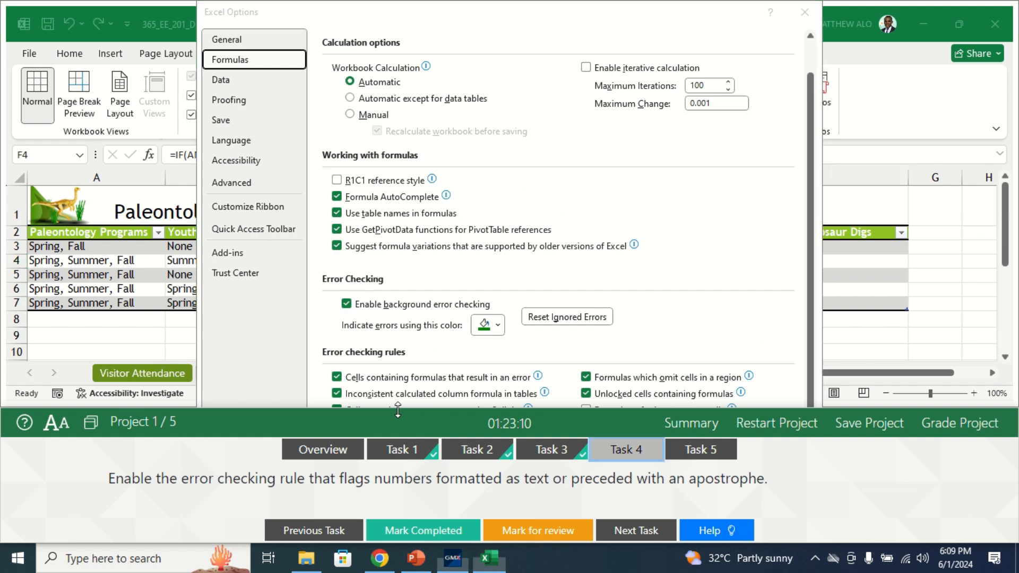
{"action": "left_click_drag", "start_coordinate": [398, 409], "coordinate": [398, 438]}
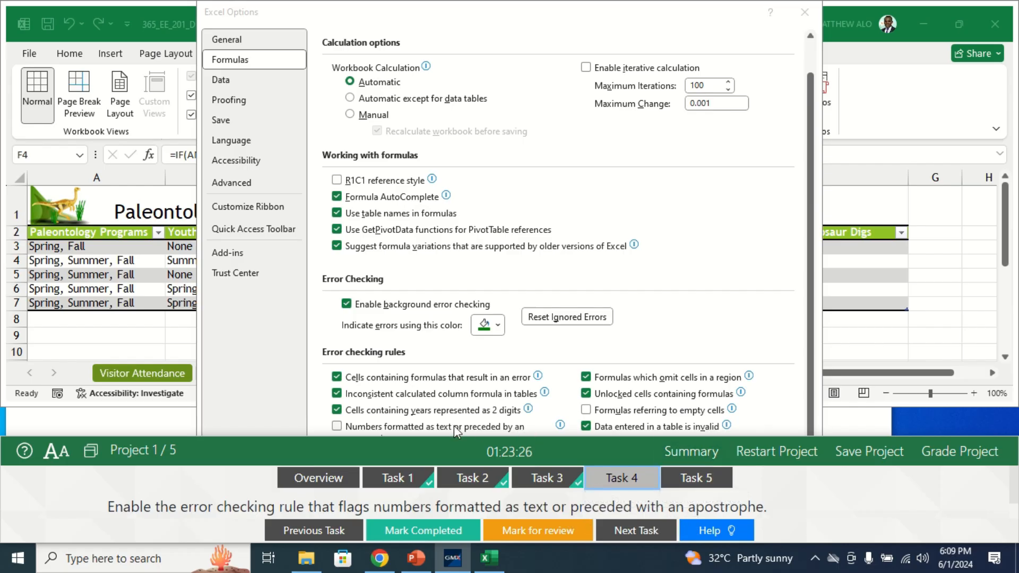
{"action": "mouse_move", "coordinate": [482, 428]}
{"action": "left_click_drag", "start_coordinate": [445, 437], "coordinate": [447, 508]}
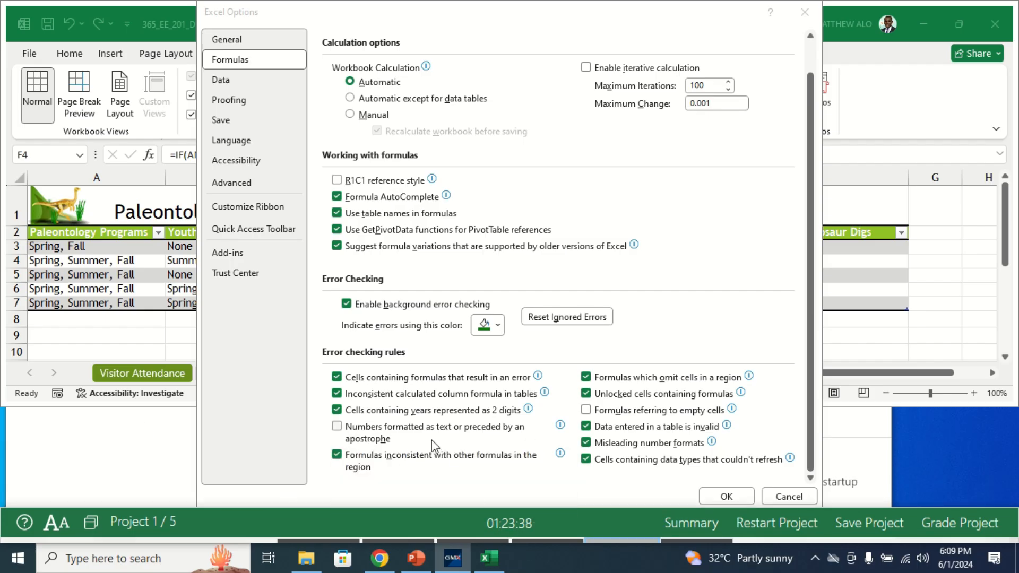
{"action": "left_click", "coordinate": [337, 429]}
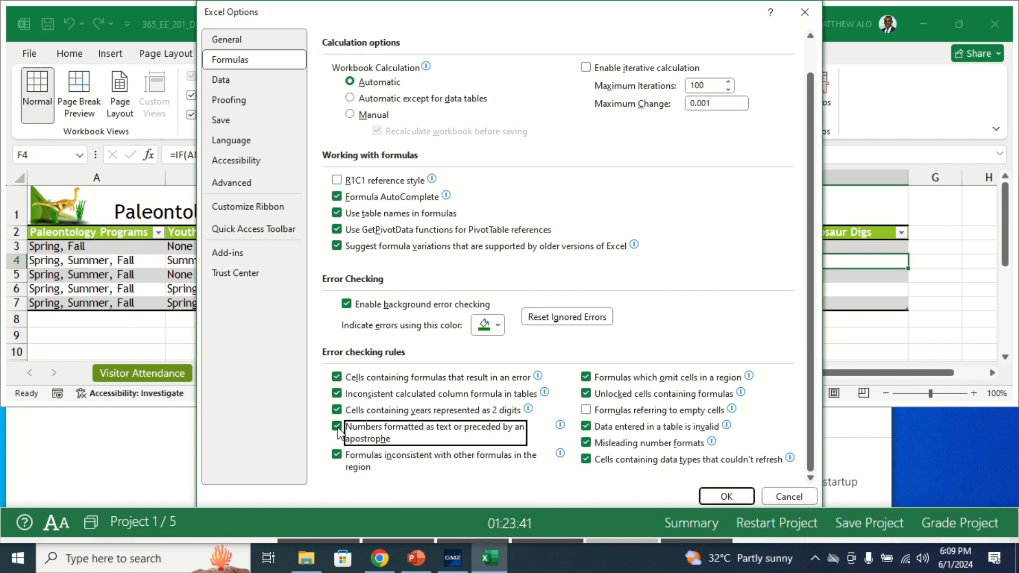
{"action": "left_click", "coordinate": [713, 498]}
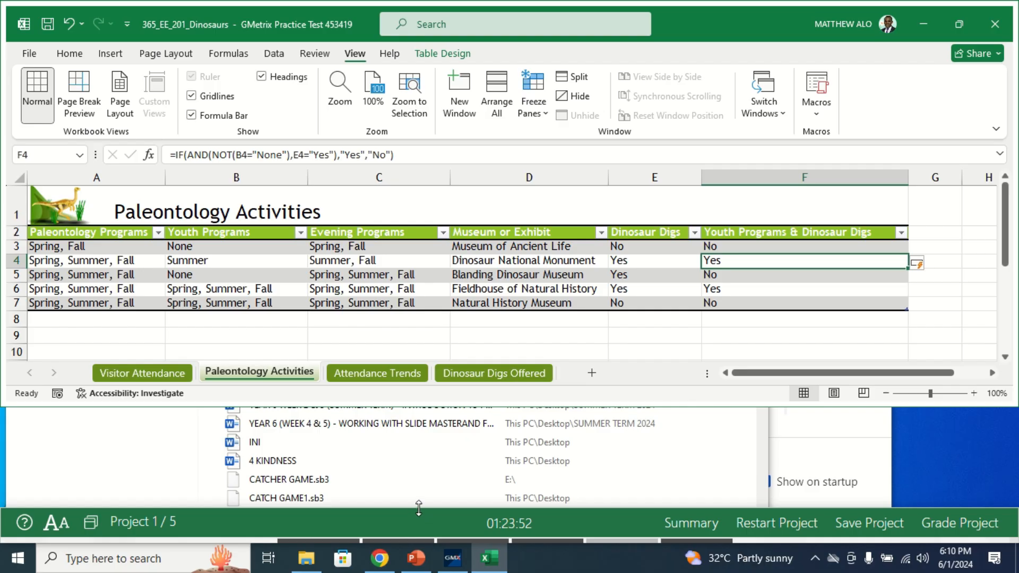
- Restore the test instructions pane's height, mark Task 4 as completed and bring up the Task 5 instructions
{"action": "left_click_drag", "start_coordinate": [419, 508], "coordinate": [415, 407]}
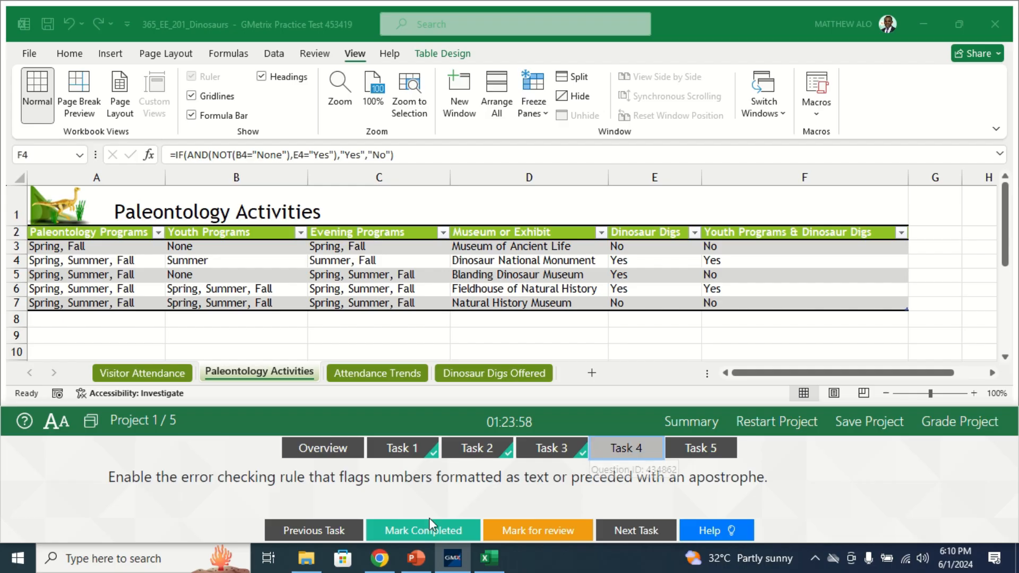
{"action": "left_click", "coordinate": [423, 535]}
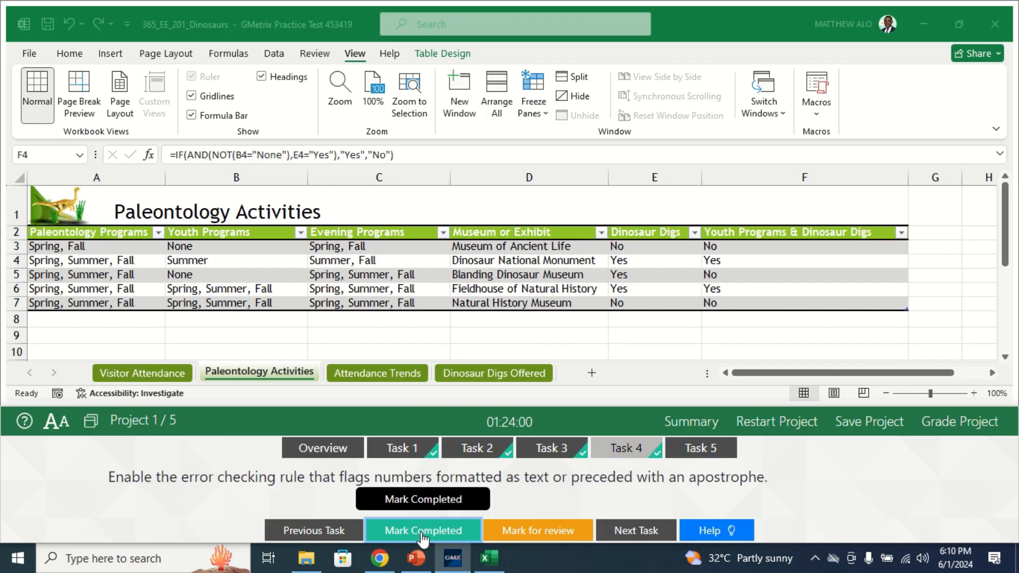
{"action": "left_click", "coordinate": [711, 455]}
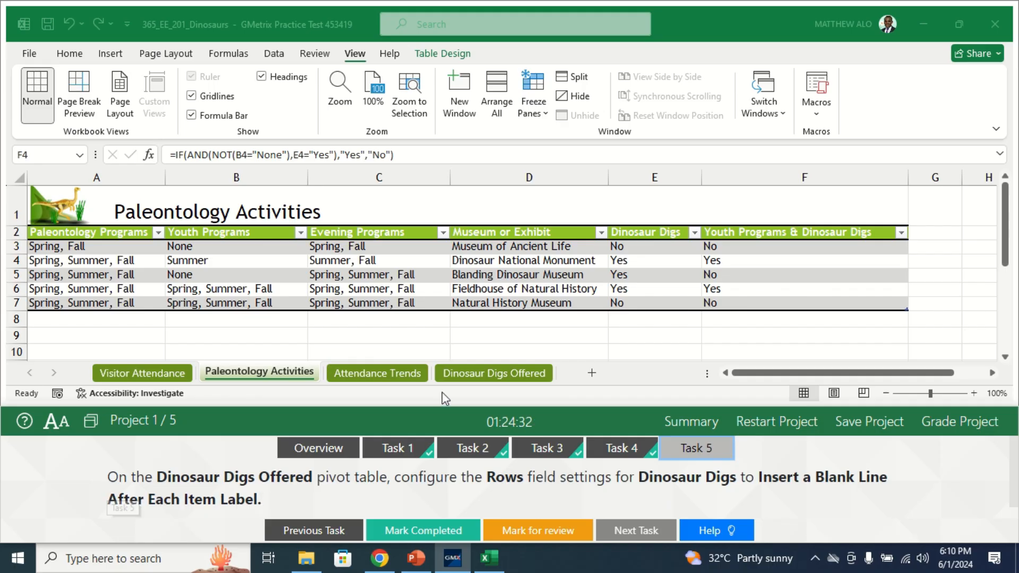
- Open the field settings of the Dinosaur Digs row field in the pivot table on the Dinosaur Digs Offered sheet
{"action": "left_click", "coordinate": [484, 374]}
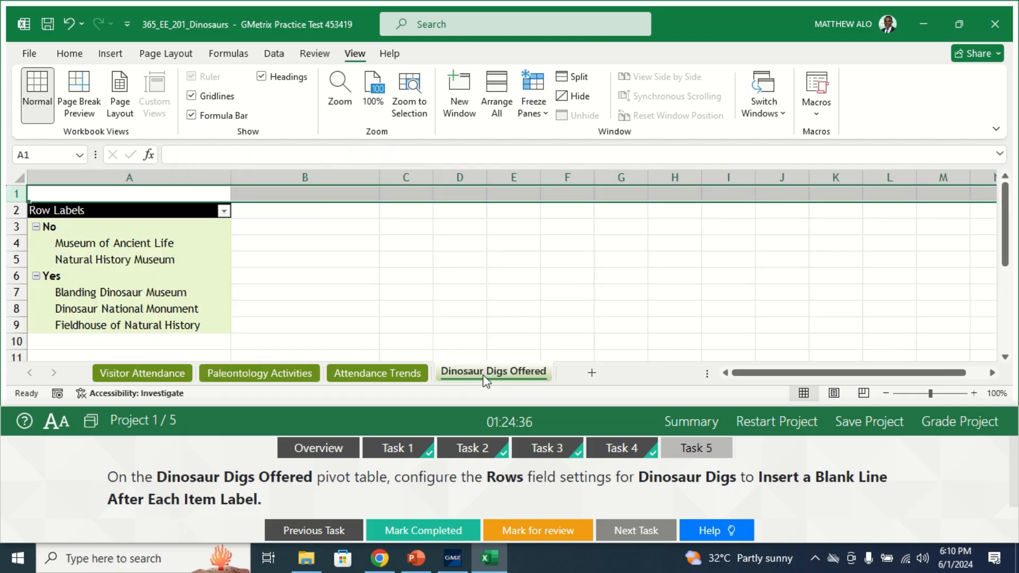
{"action": "left_click", "coordinate": [222, 259]}
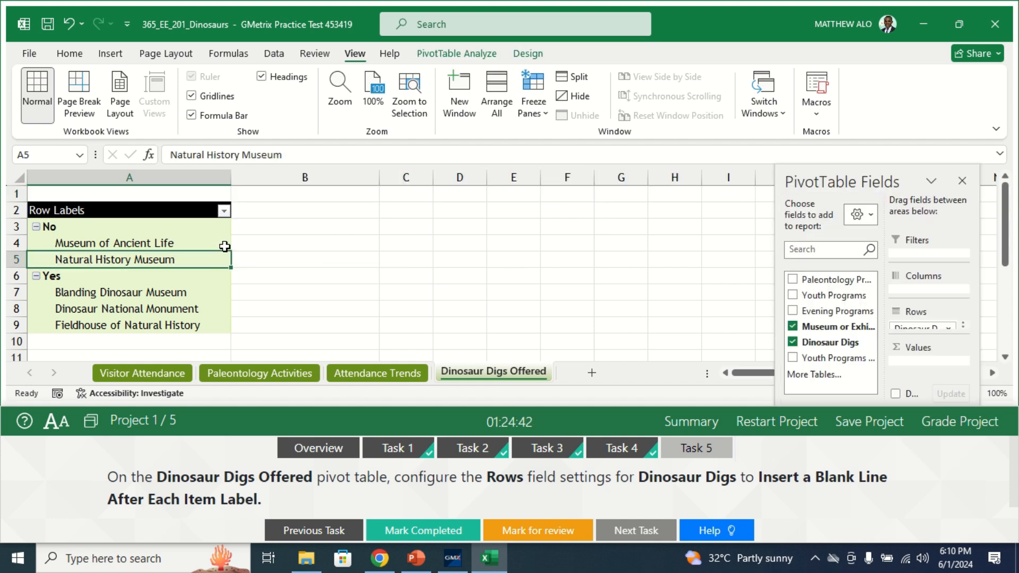
{"action": "left_click", "coordinate": [227, 242]}
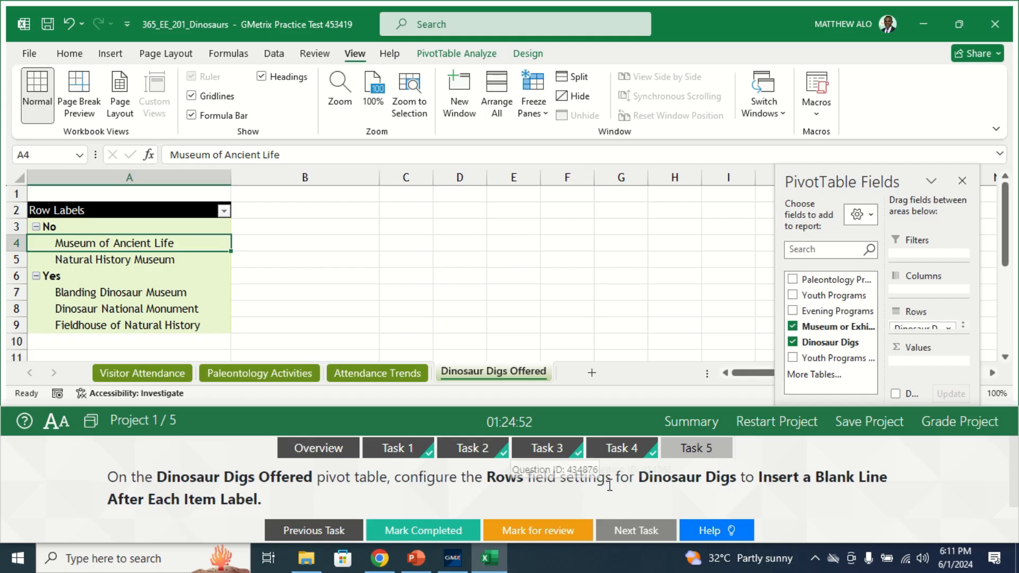
{"action": "left_click", "coordinate": [945, 326]}
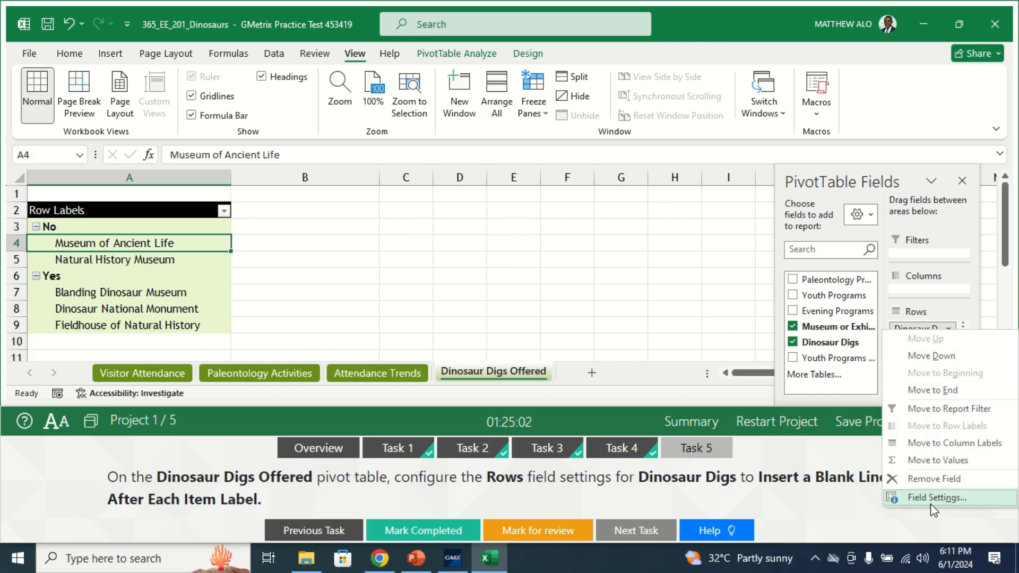
{"action": "left_click", "coordinate": [929, 499]}
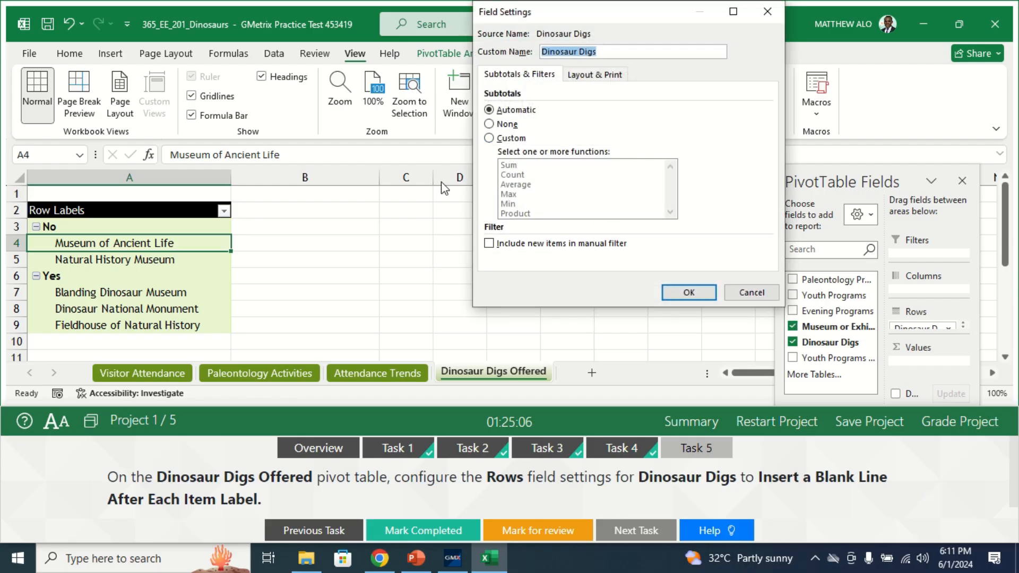
- Set the Dinosaur Digs field layout to insert a blank line after each item label, and mark Task 5 as completed
{"action": "left_click", "coordinate": [592, 83]}
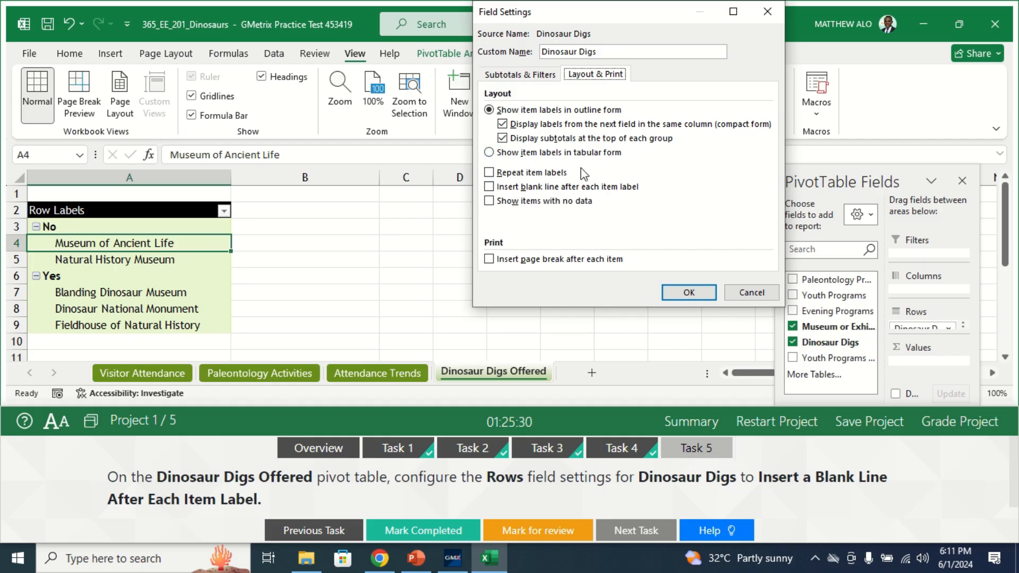
{"action": "left_click", "coordinate": [490, 187]}
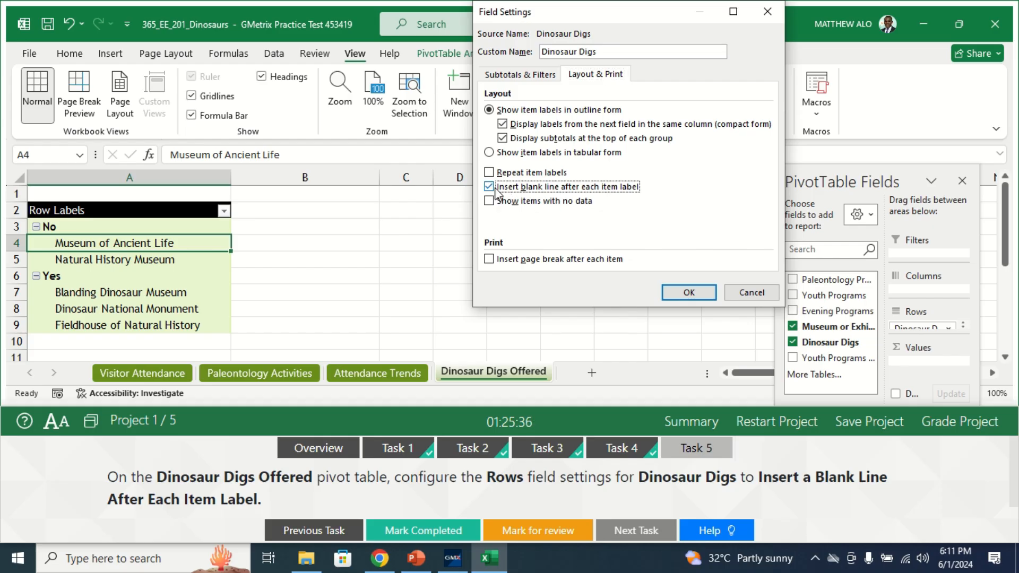
{"action": "left_click", "coordinate": [689, 293]}
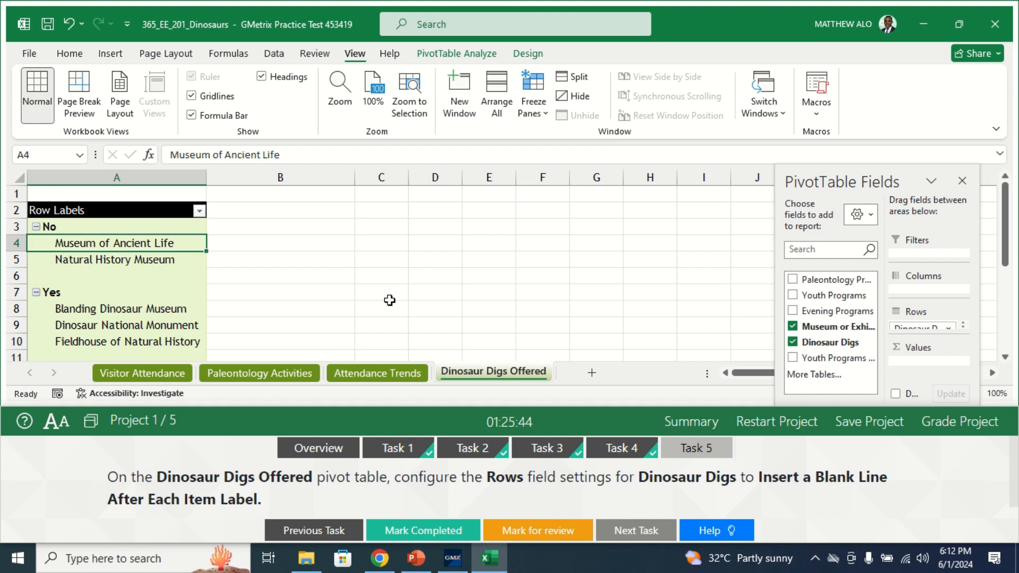
{"action": "left_click", "coordinate": [419, 529]}
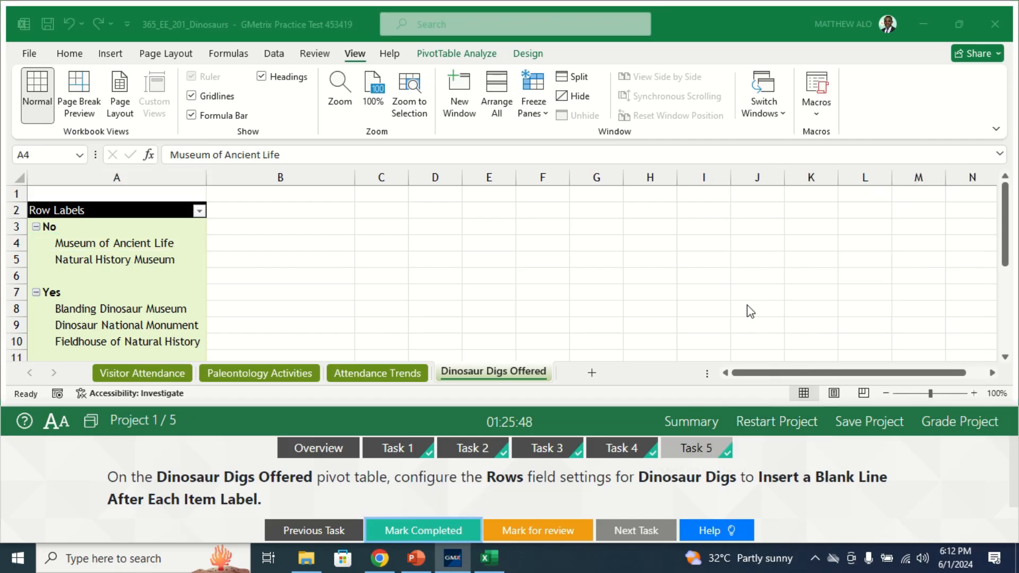